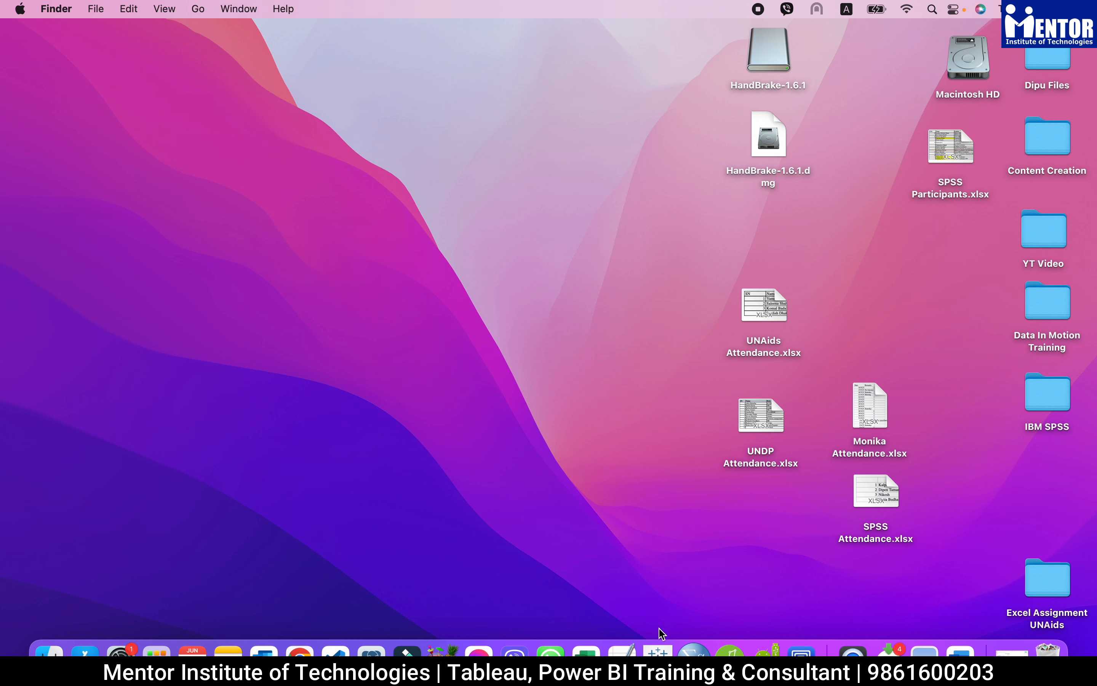
Launch Tableau, continue the trial, ignore the crash notice, and open the recent workbook Learn Tableau in Nepali.
click(658, 650)
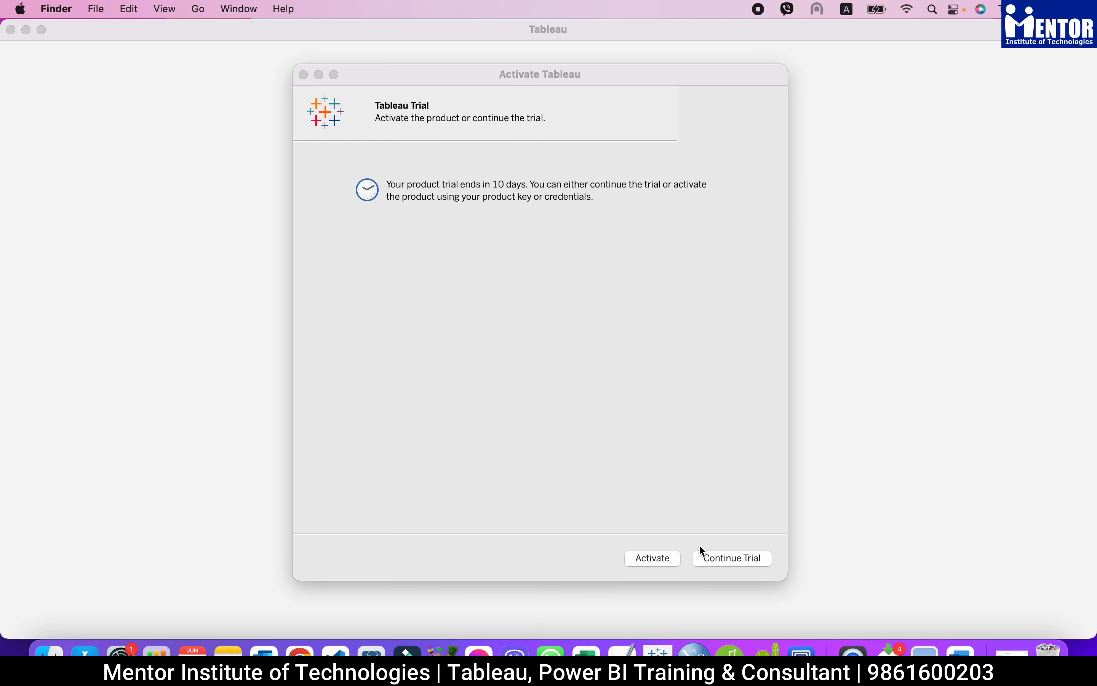
click(717, 556)
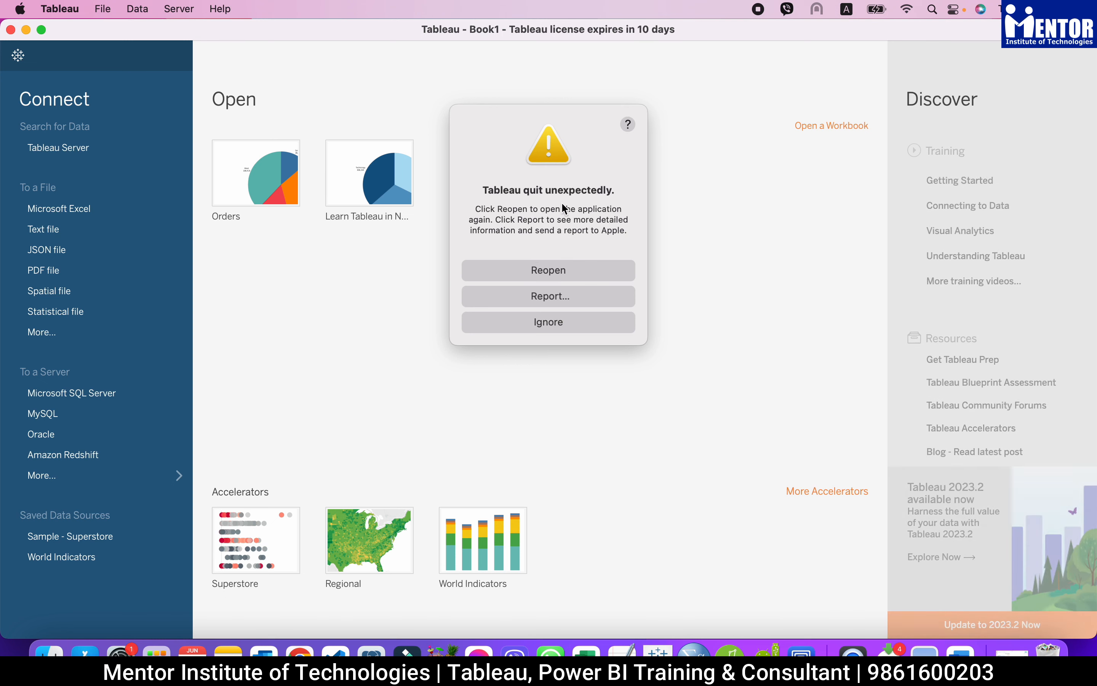
click(557, 323)
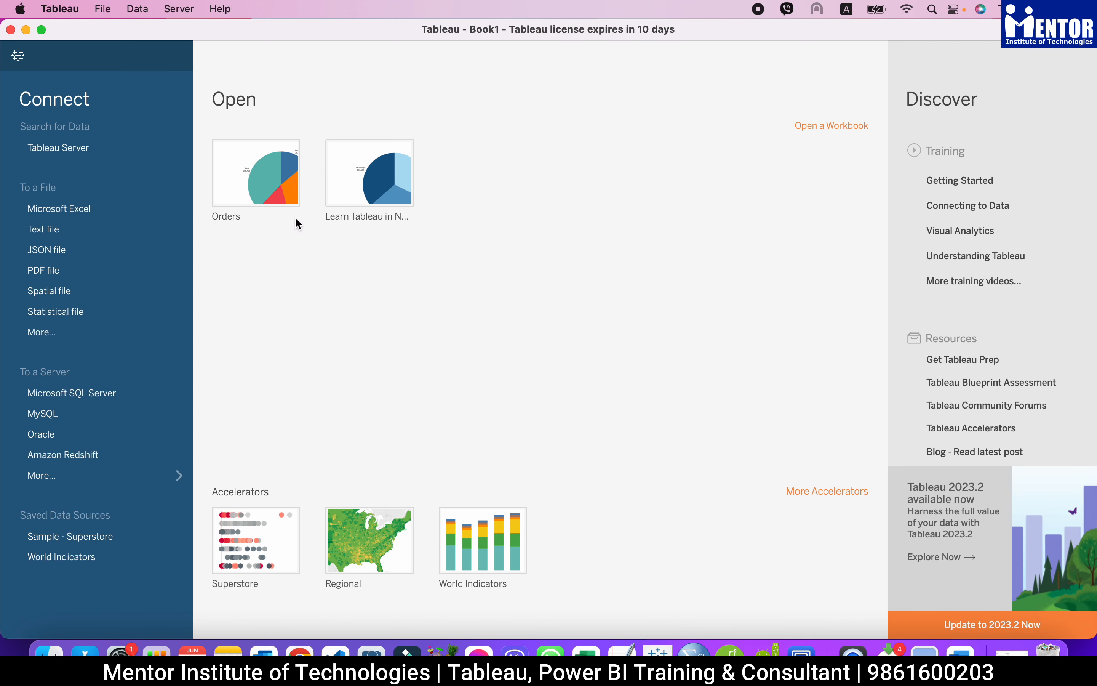
click(351, 191)
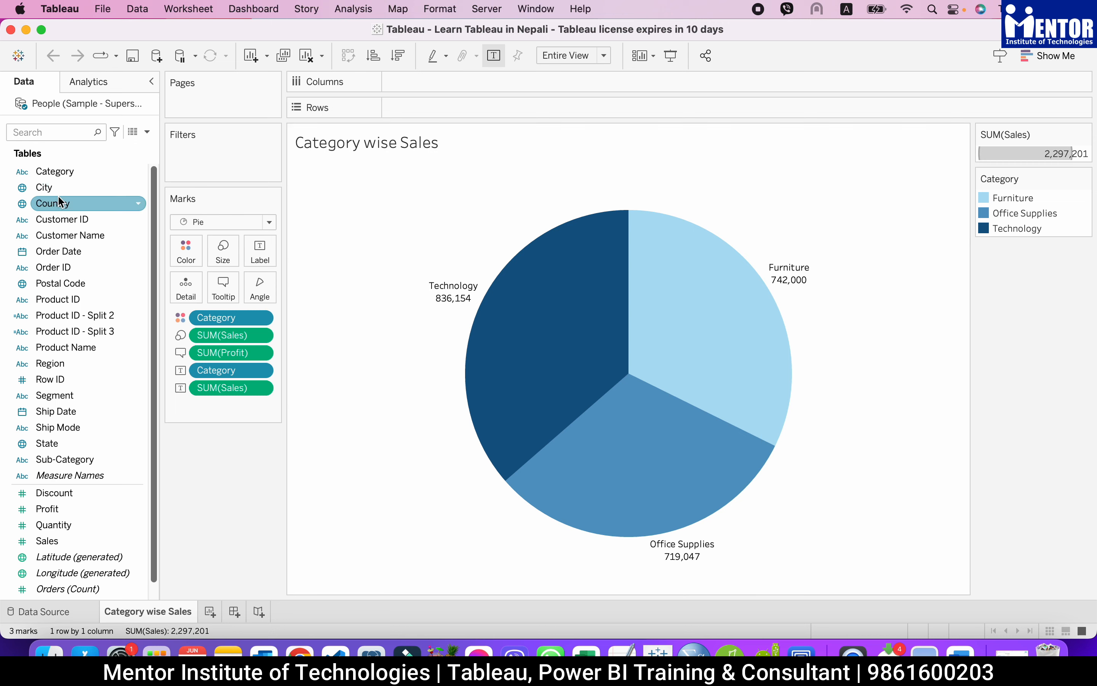
click(66, 172)
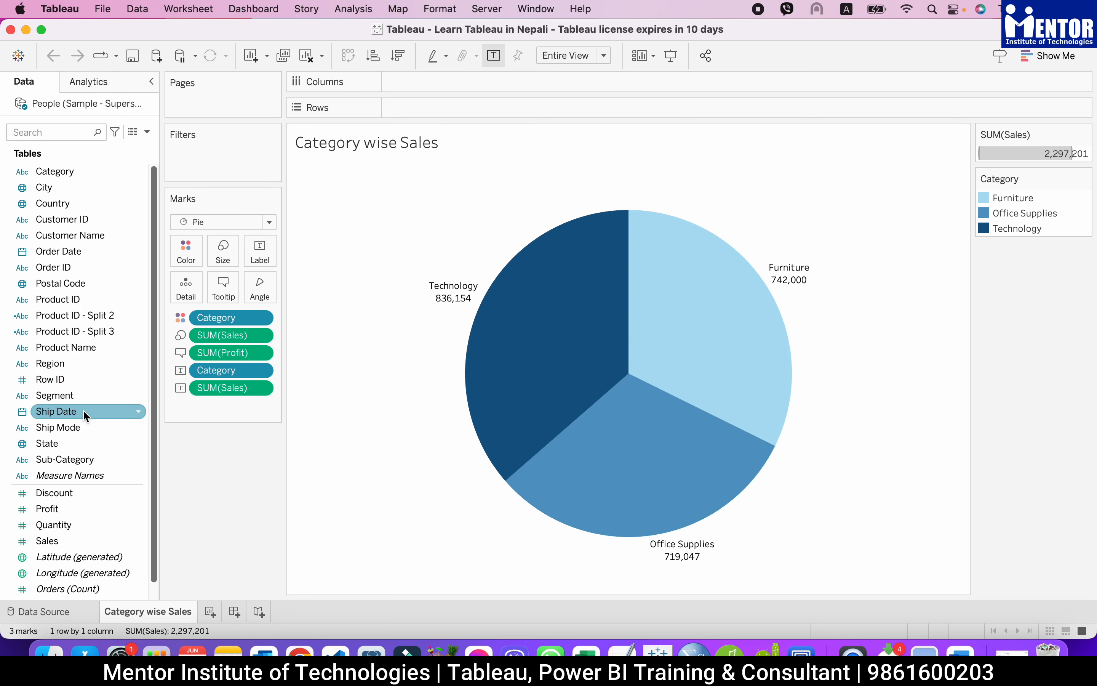
click(72, 171)
click(84, 459)
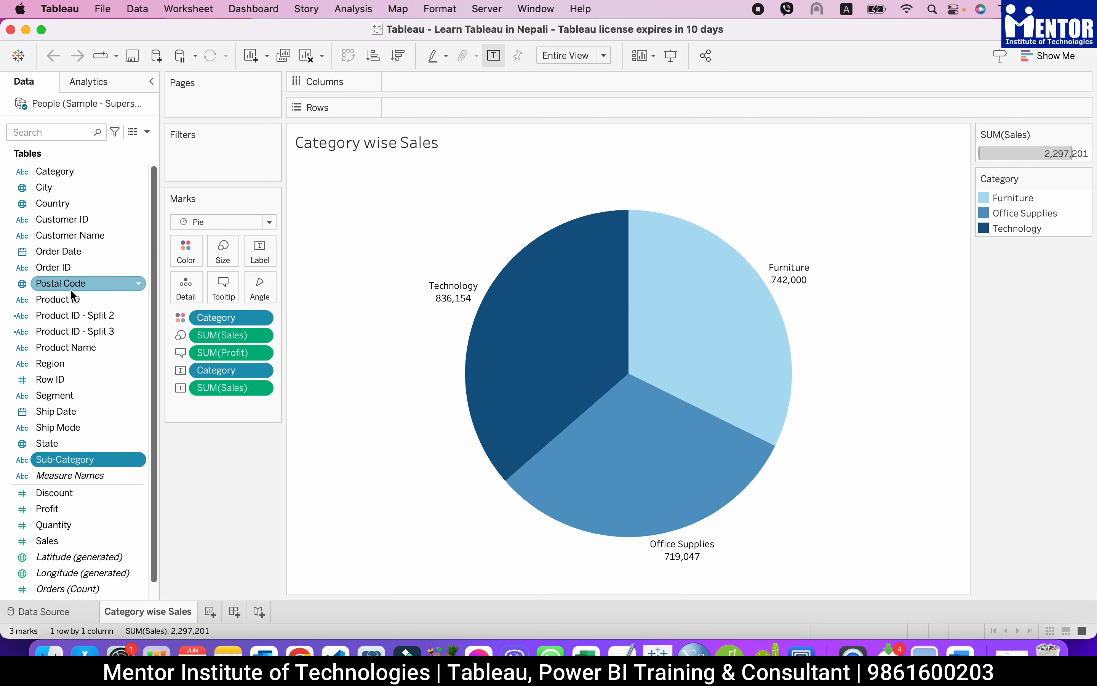
click(73, 347)
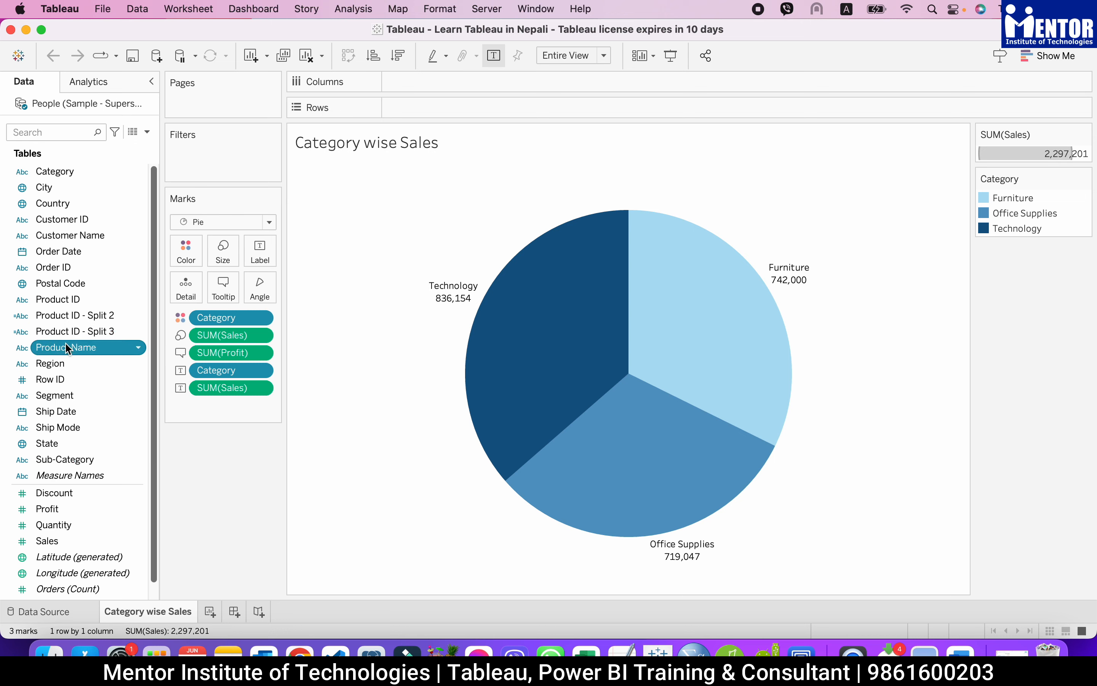
Create a hierarchy from the Category field and name it Category Hierarchy.
right_click(76, 172)
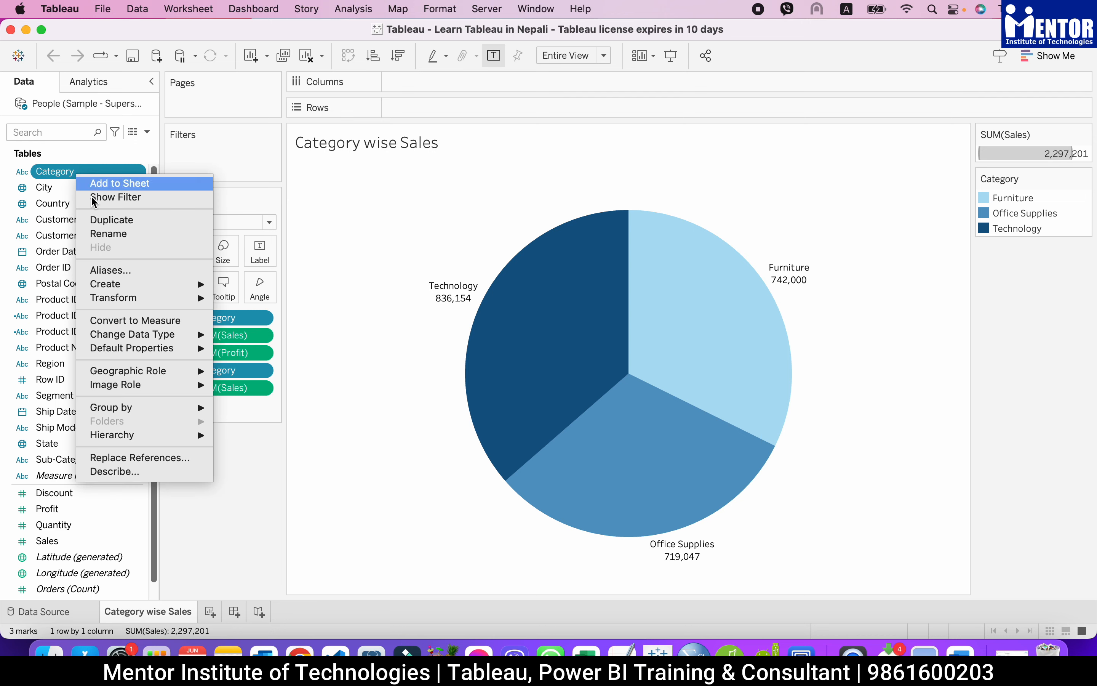
mouse_move(166, 438)
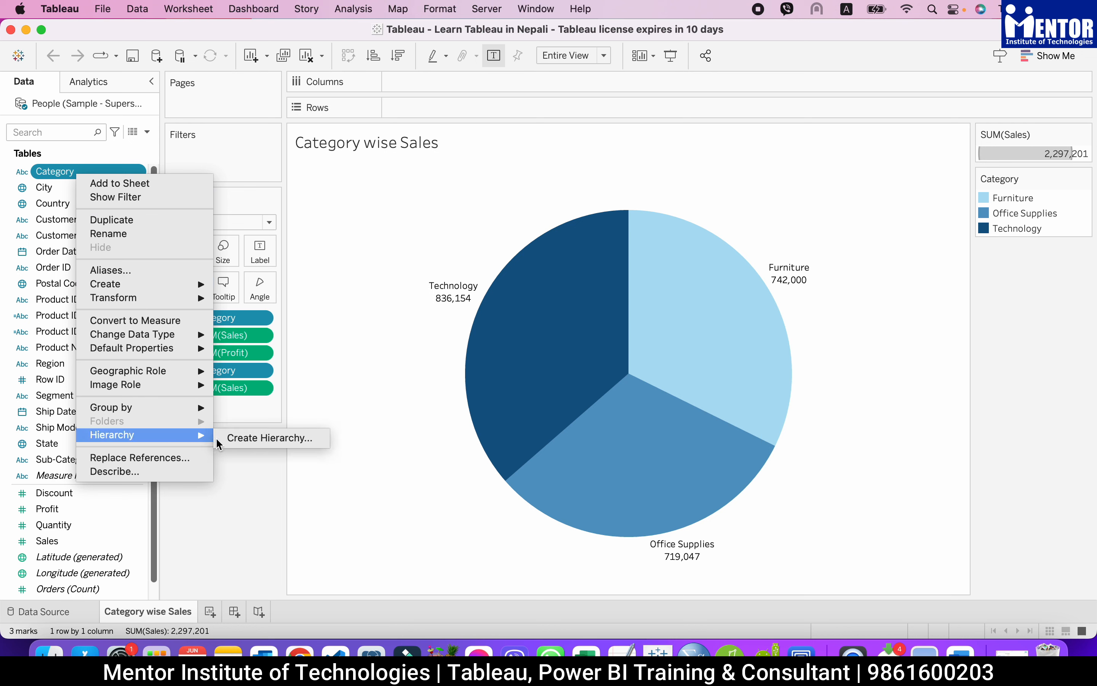
click(236, 438)
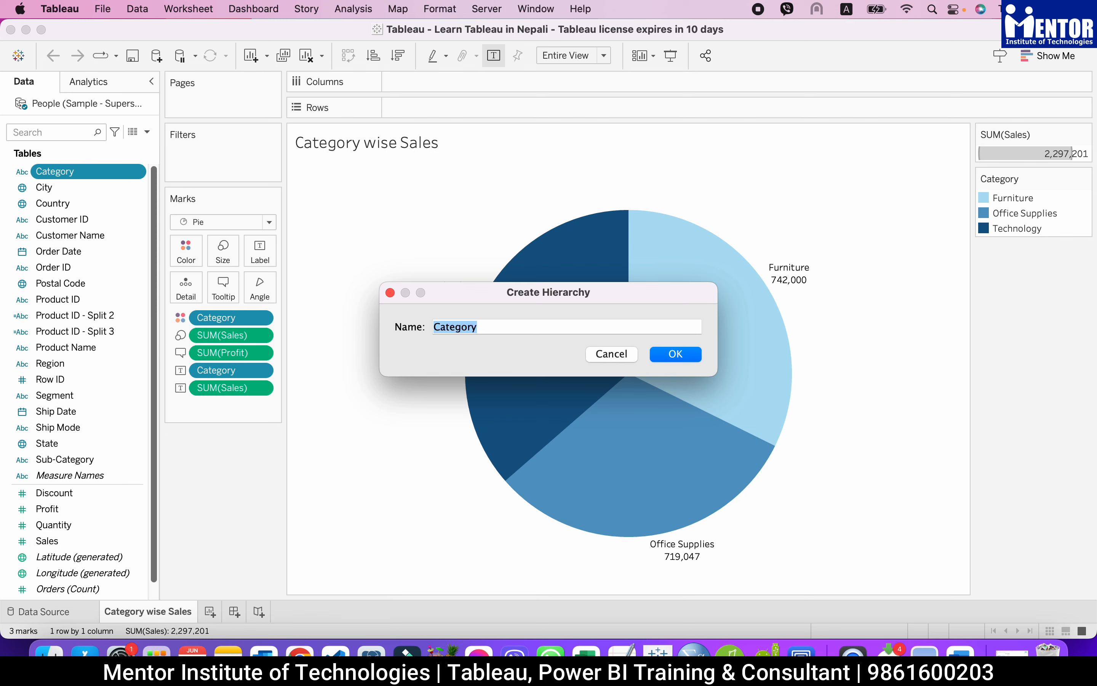
click(508, 331)
text(Hierarchy)
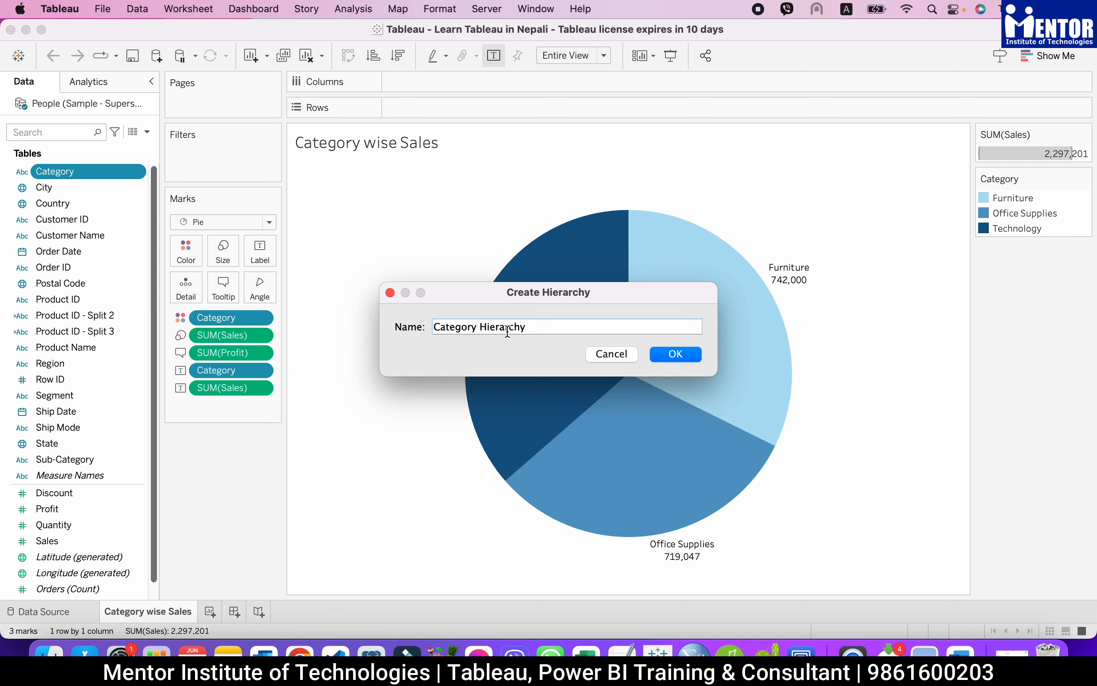
click(670, 354)
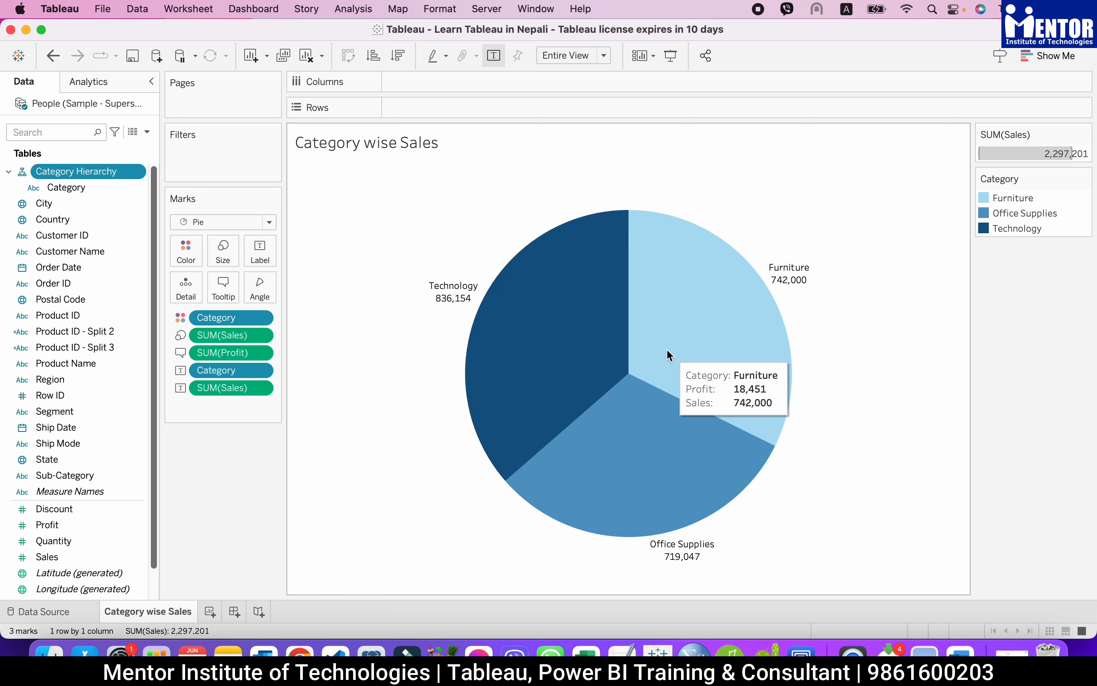
Add Sub-Category and Product Name to Category Hierarchy as the levels beneath Category.
click(85, 187)
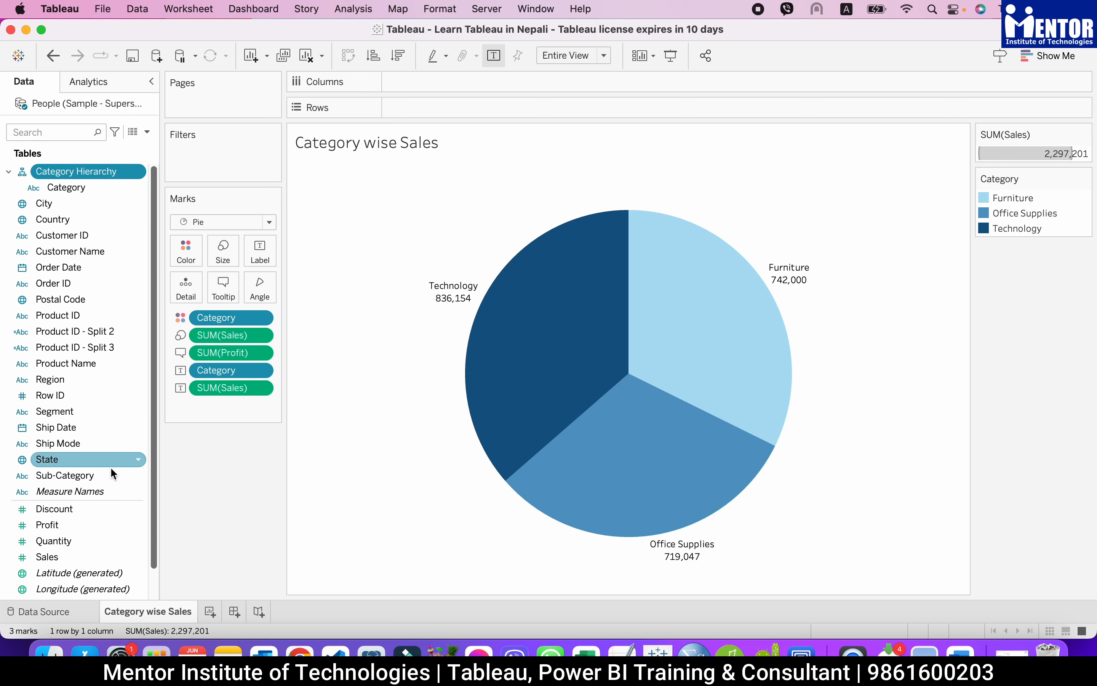
drag(79, 477, 77, 193)
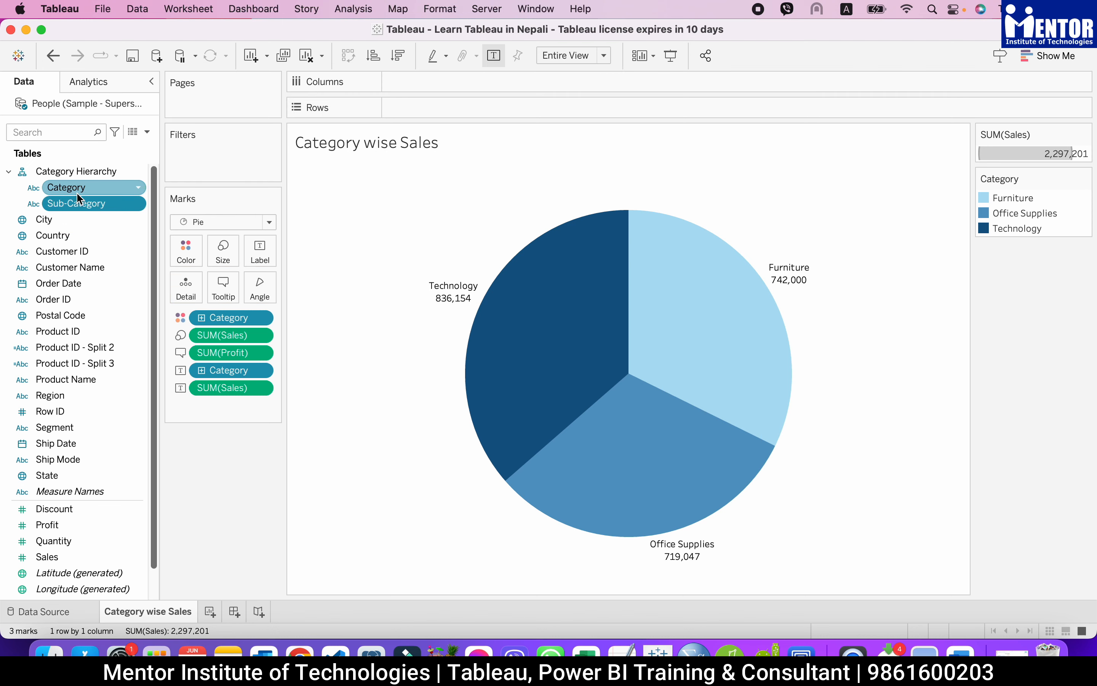
click(76, 383)
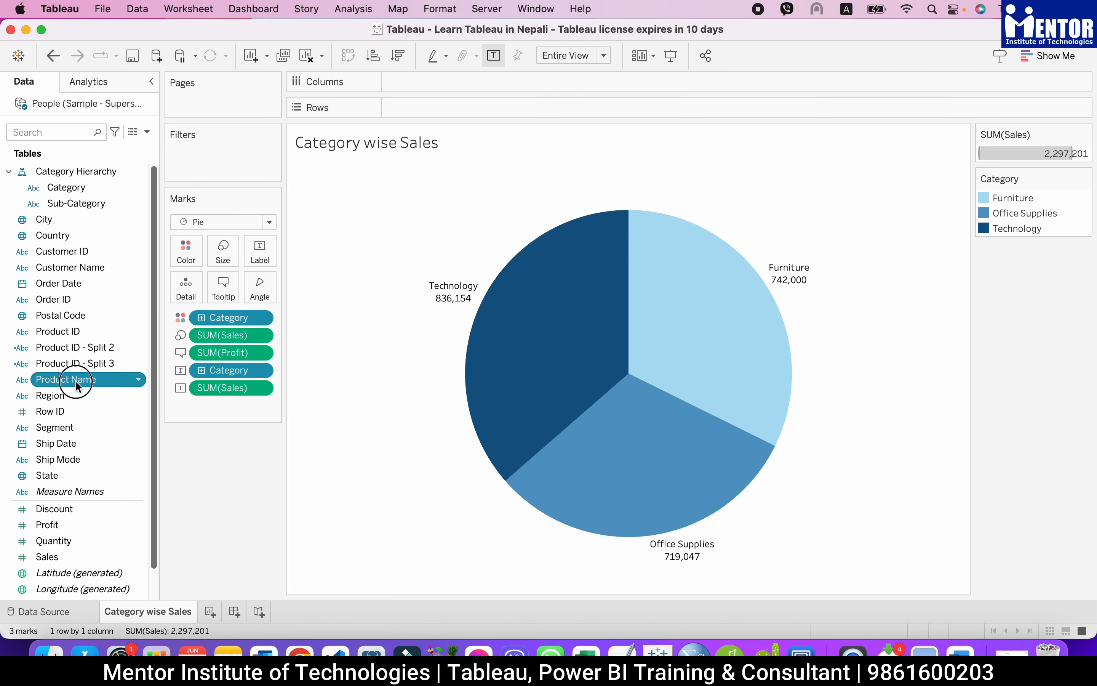
drag(76, 384, 76, 206)
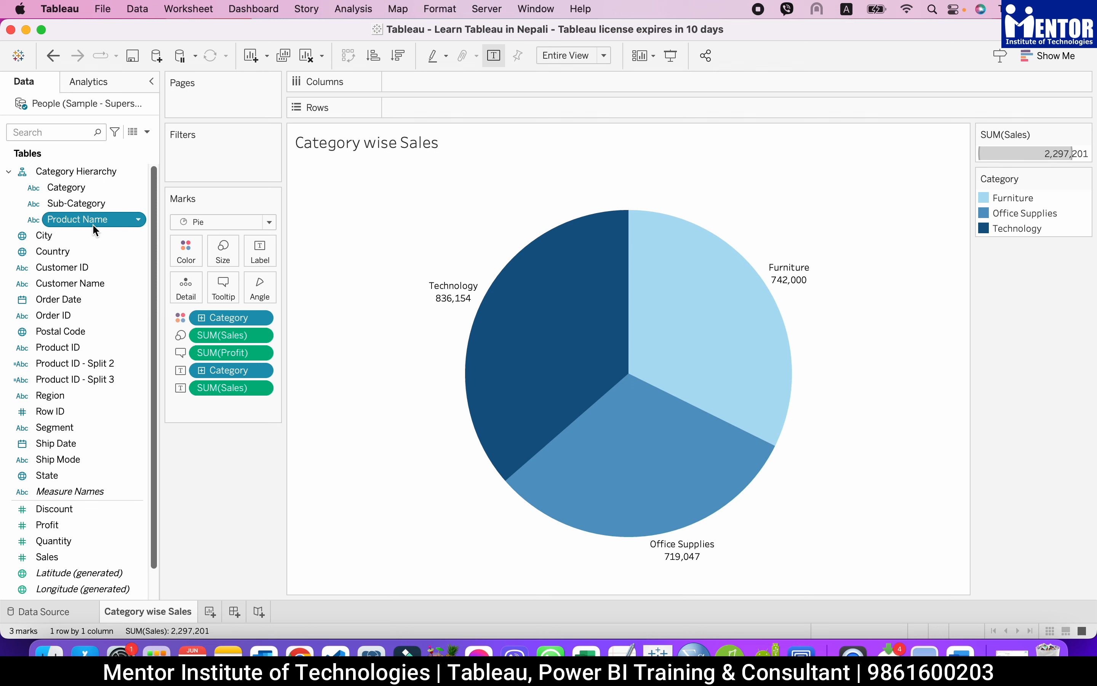
Add a new worksheet and name it Hierarchy & Drill Down.
click(210, 611)
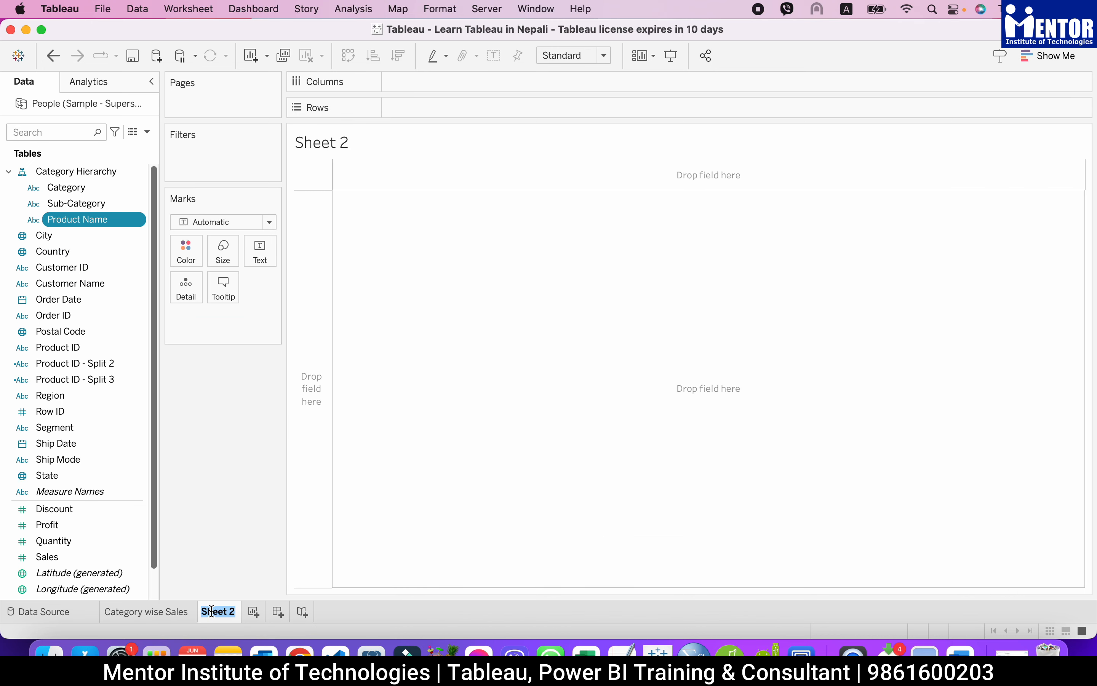
text(Hierarchy)
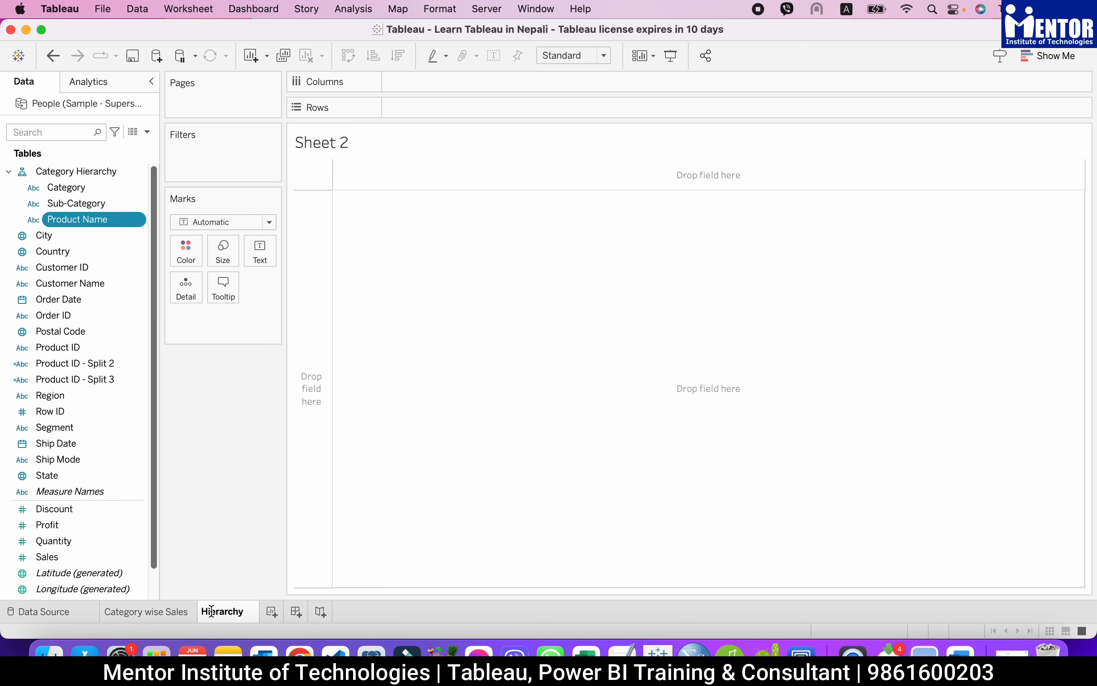
text( & Drill D)
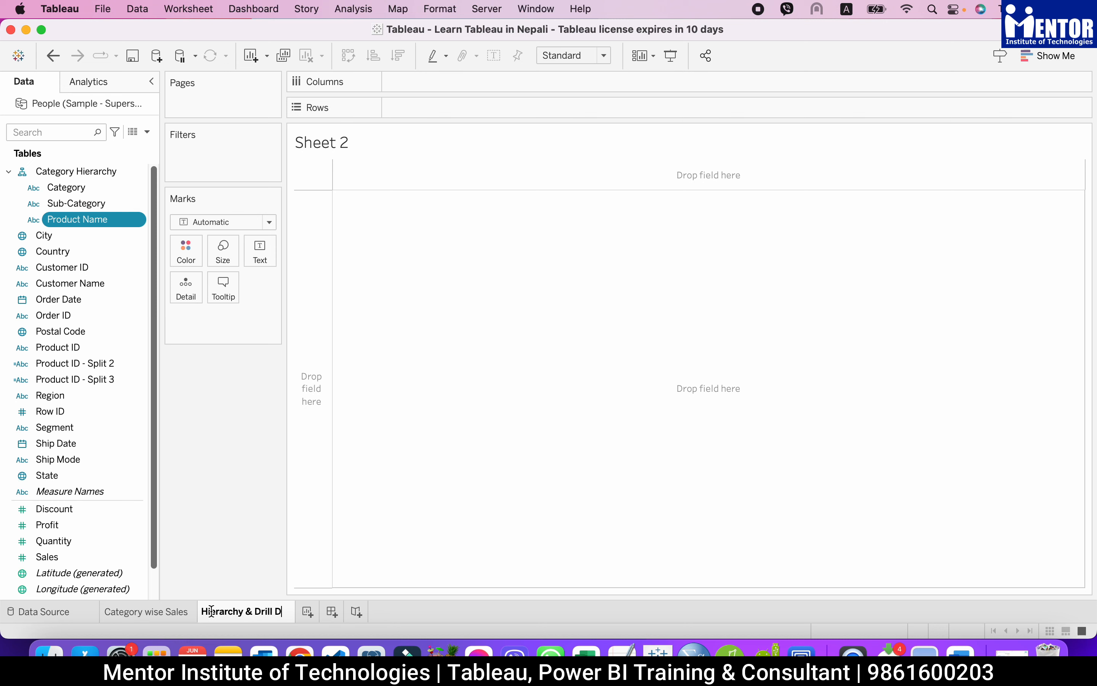
text(own)
key(Return)
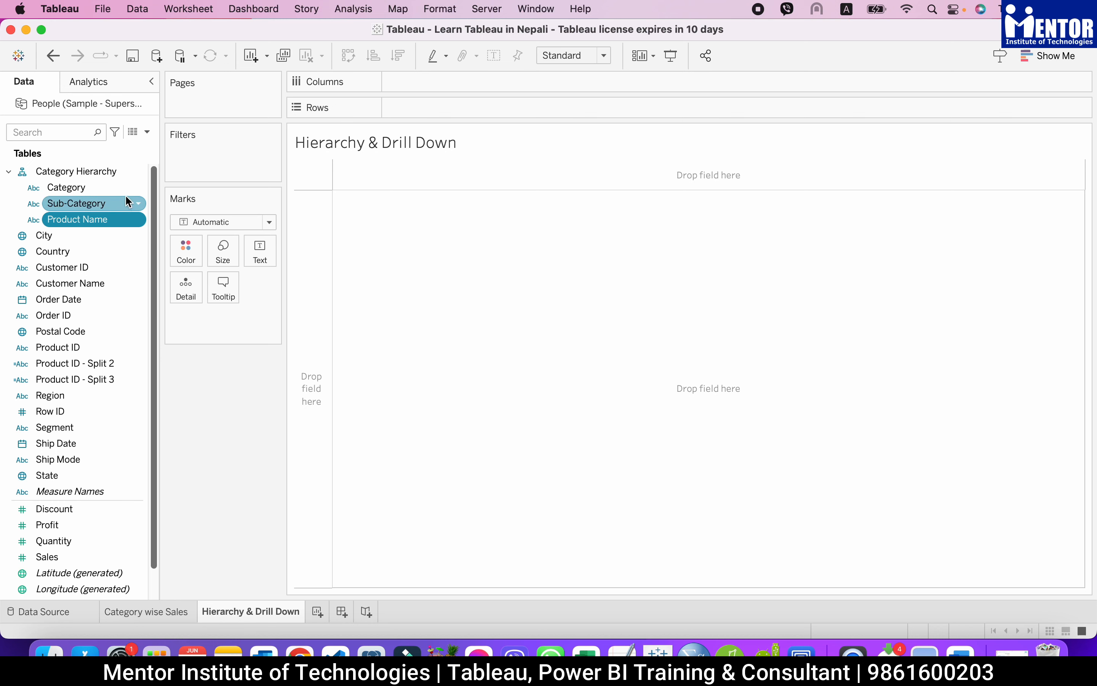
Build a text table with Category Hierarchy on the rows and the sum of Sales as its values.
drag(43, 171, 408, 111)
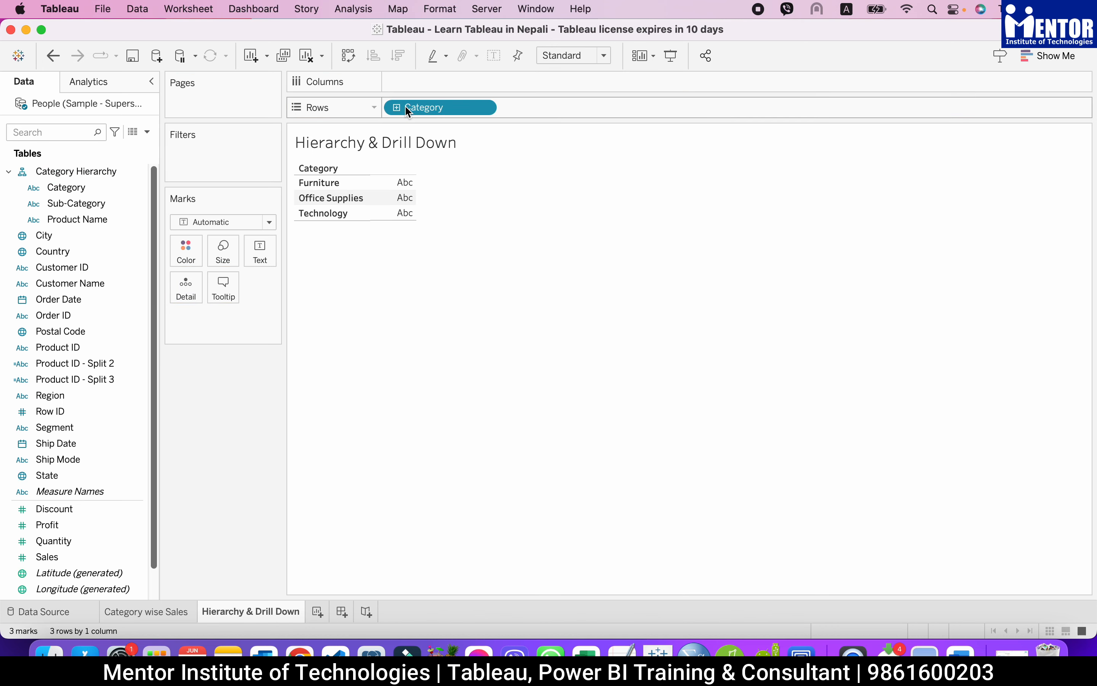
double_click(69, 559)
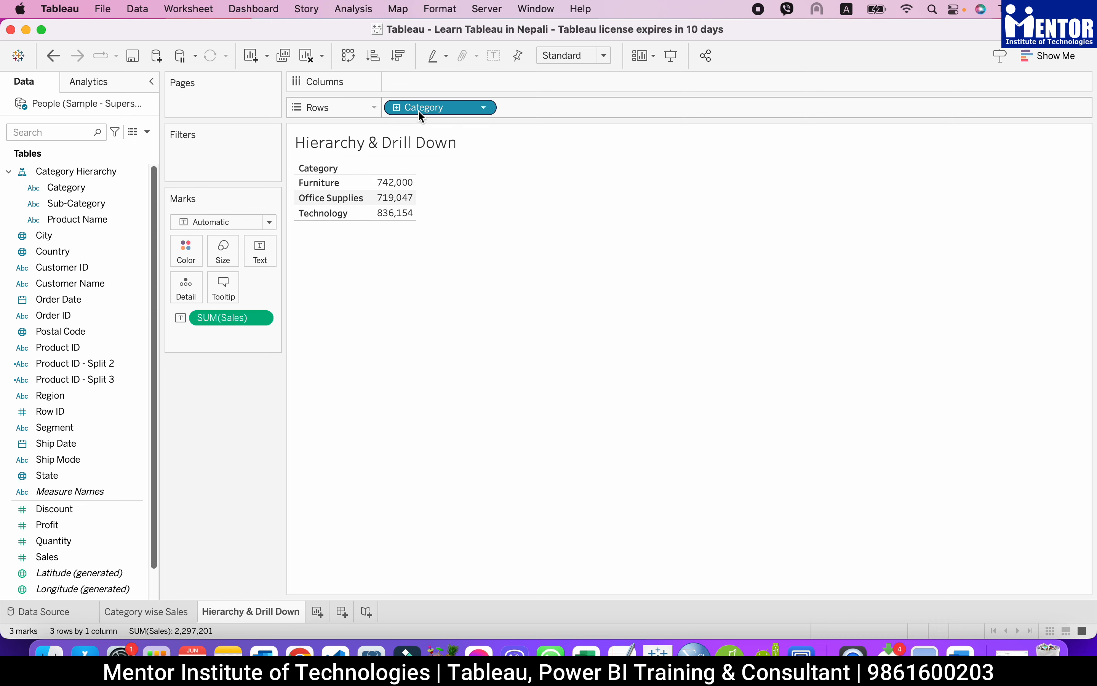
Drill the sales table down through Sub-Category to Product Name, and roll it back up to Category.
click(398, 108)
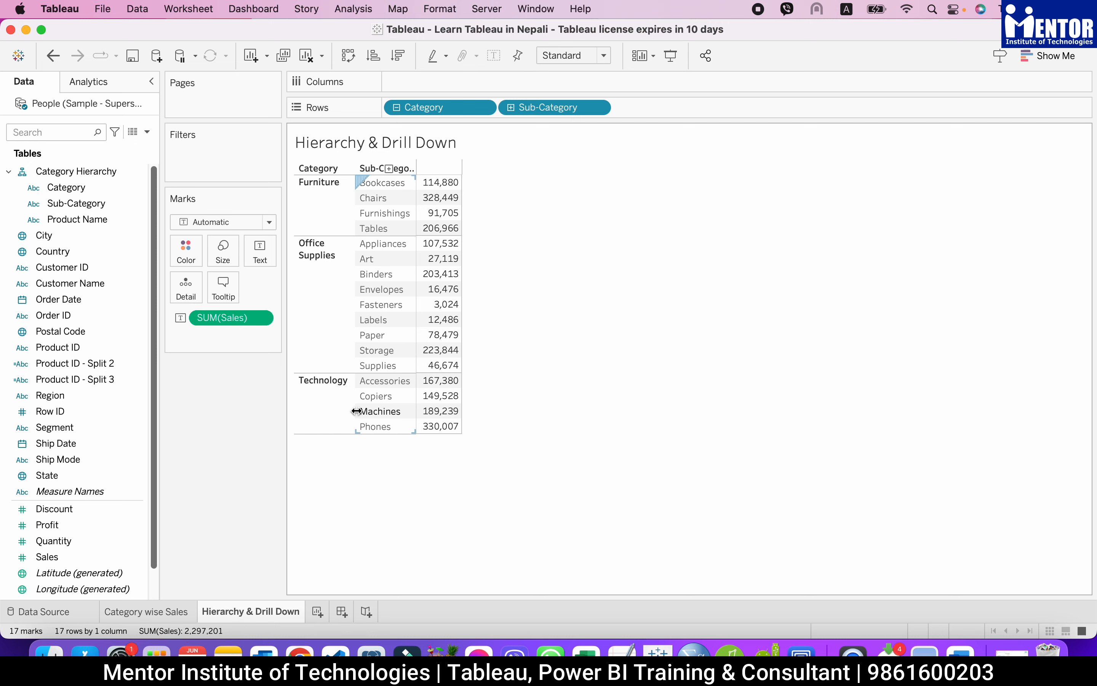
click(512, 110)
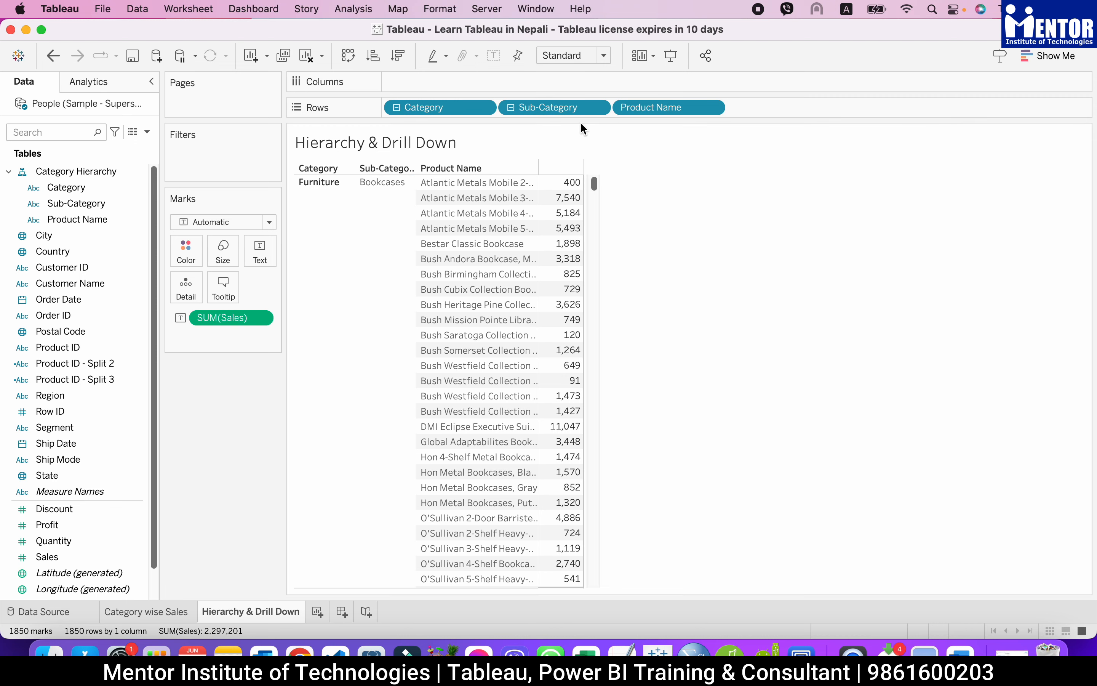
click(511, 108)
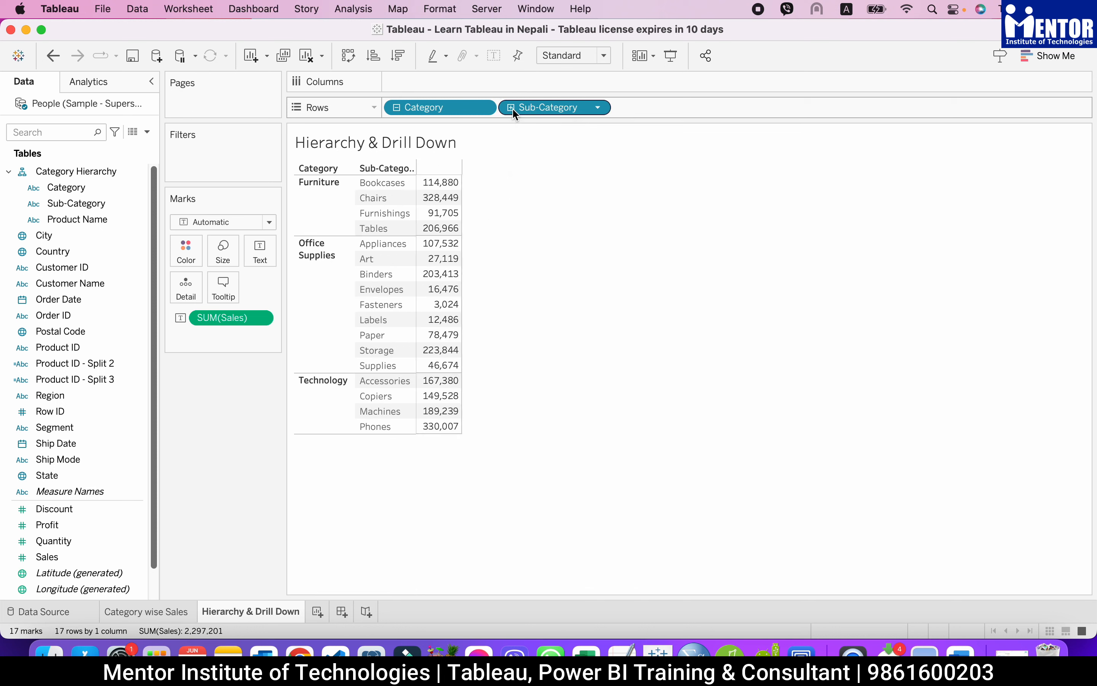
click(398, 108)
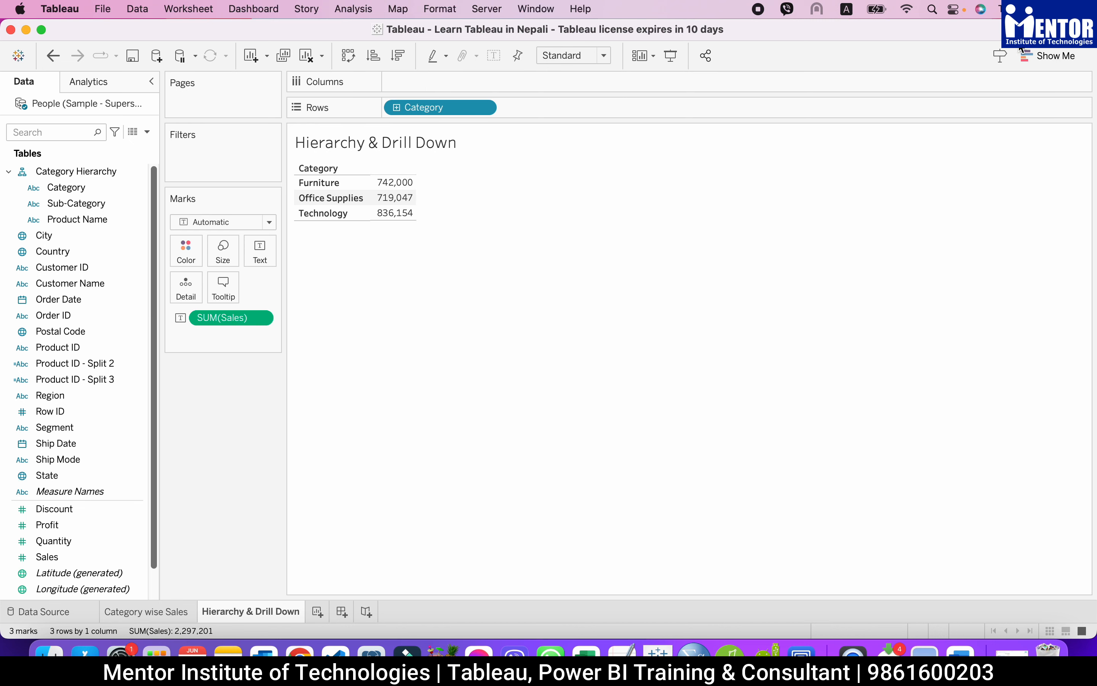
Convert the sales table to a horizontal bar chart and swap its rows and columns to make the bars vertical.
click(1036, 54)
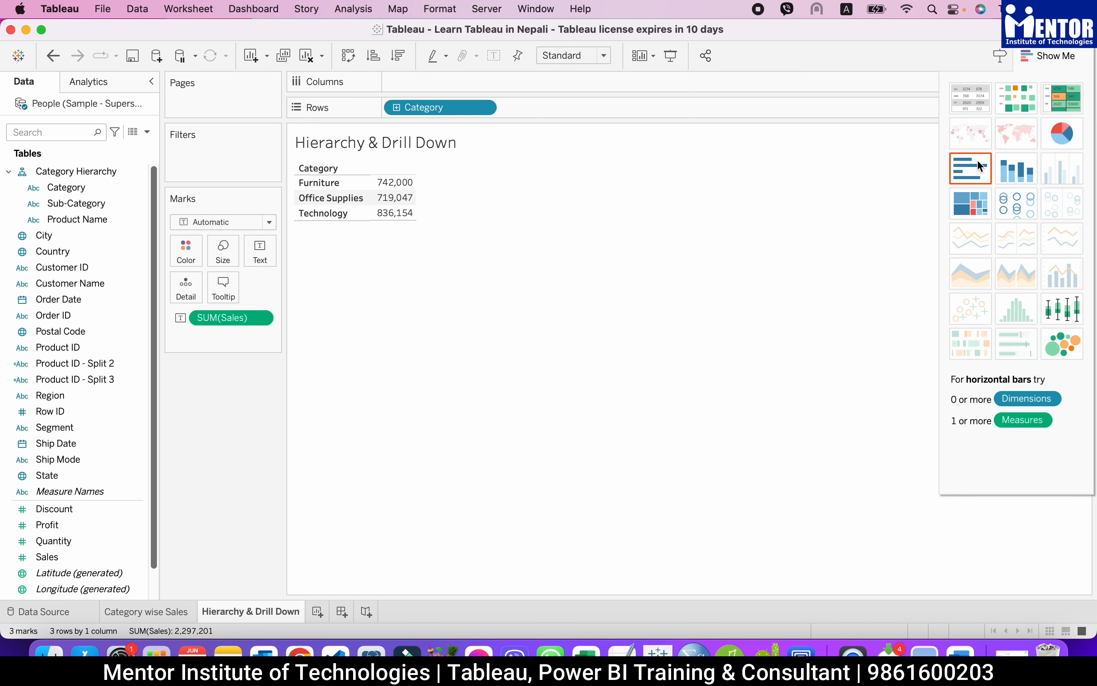
click(968, 164)
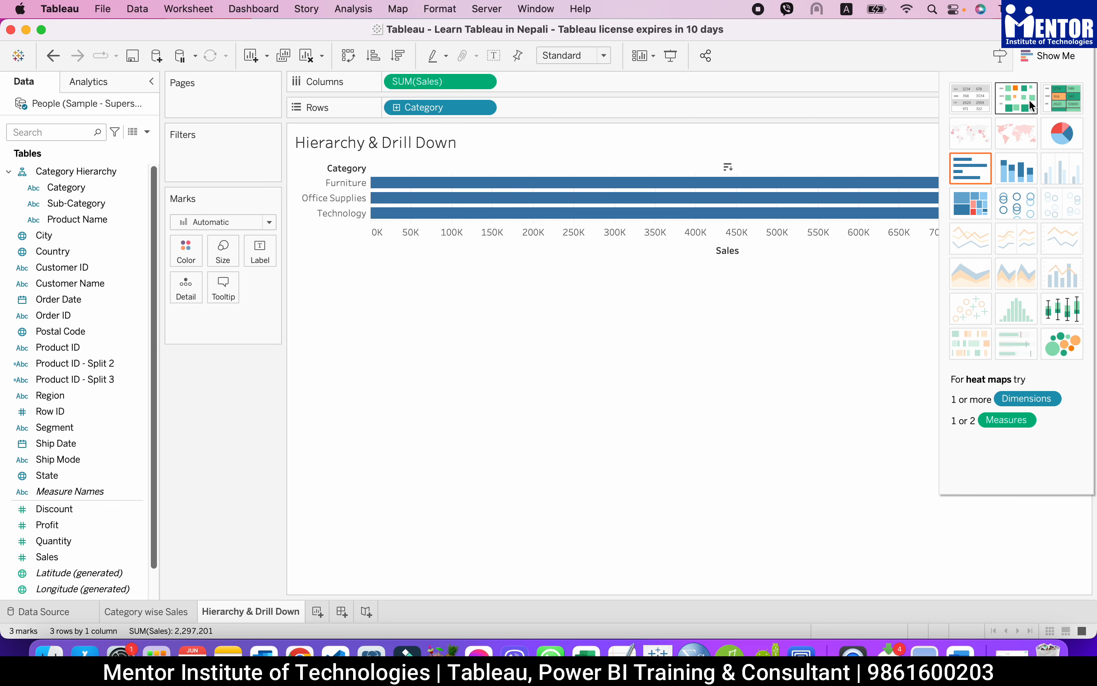
click(1051, 54)
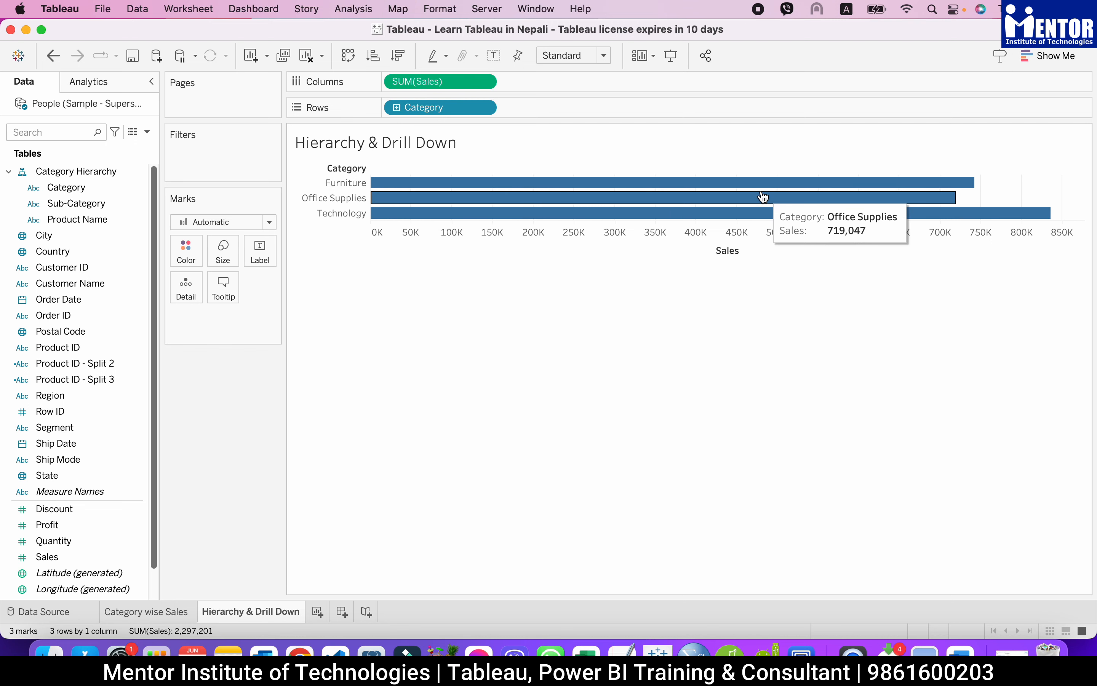
click(353, 56)
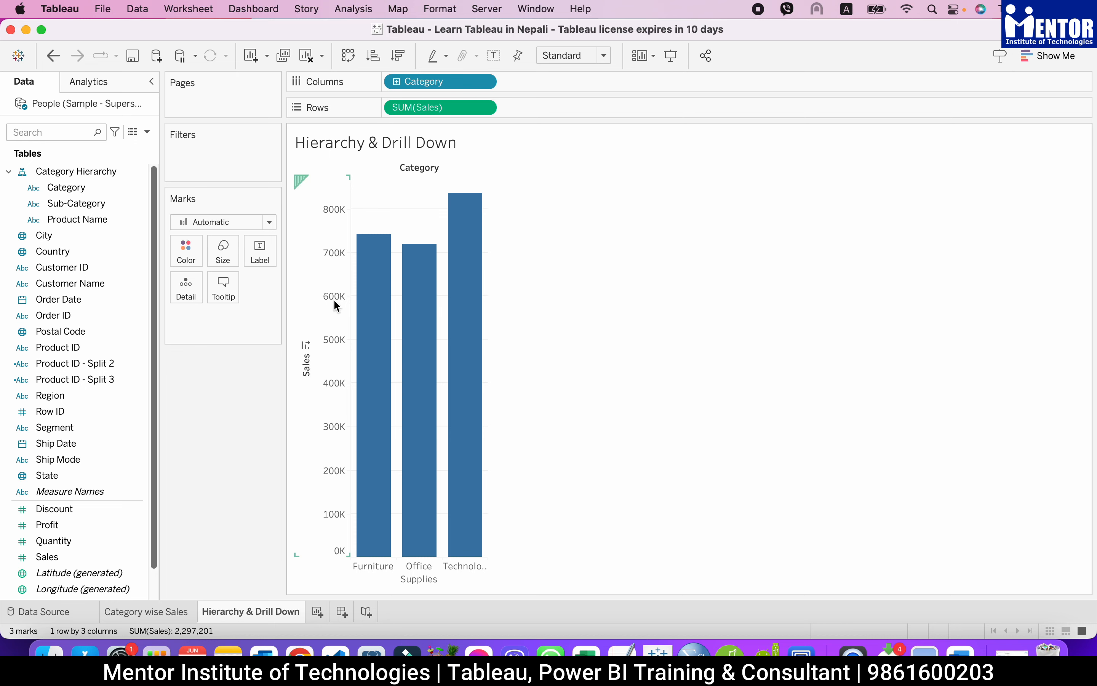
Drill the bar chart down to Product Name and back up to Category, leaving it expanded to the Sub-Category level.
click(397, 82)
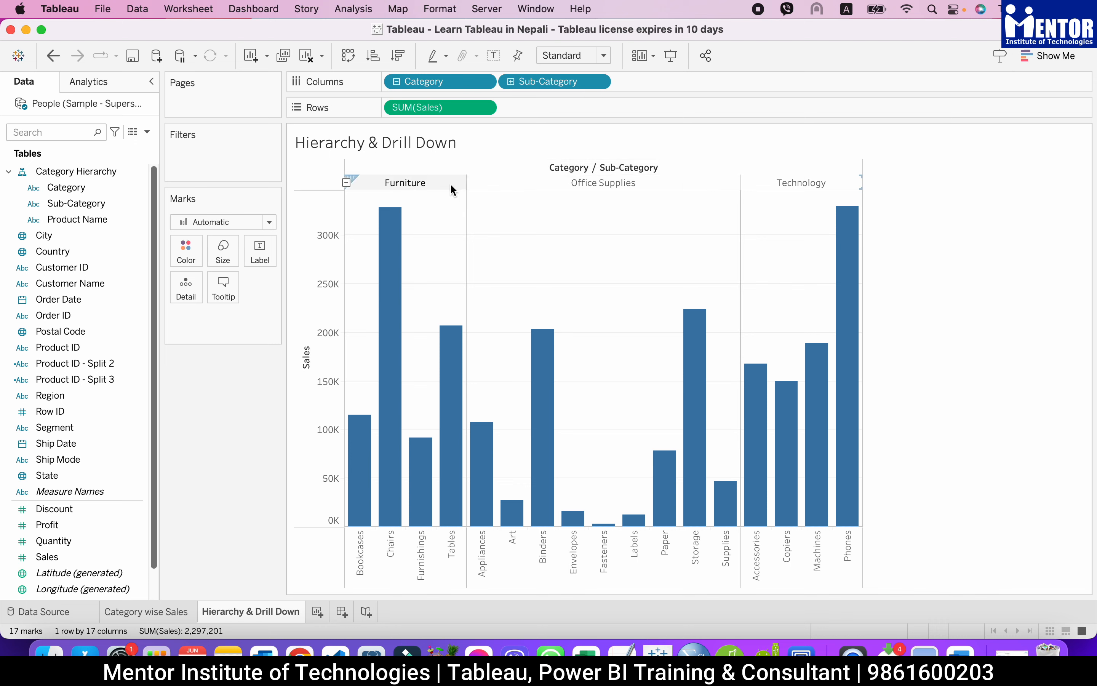
click(511, 81)
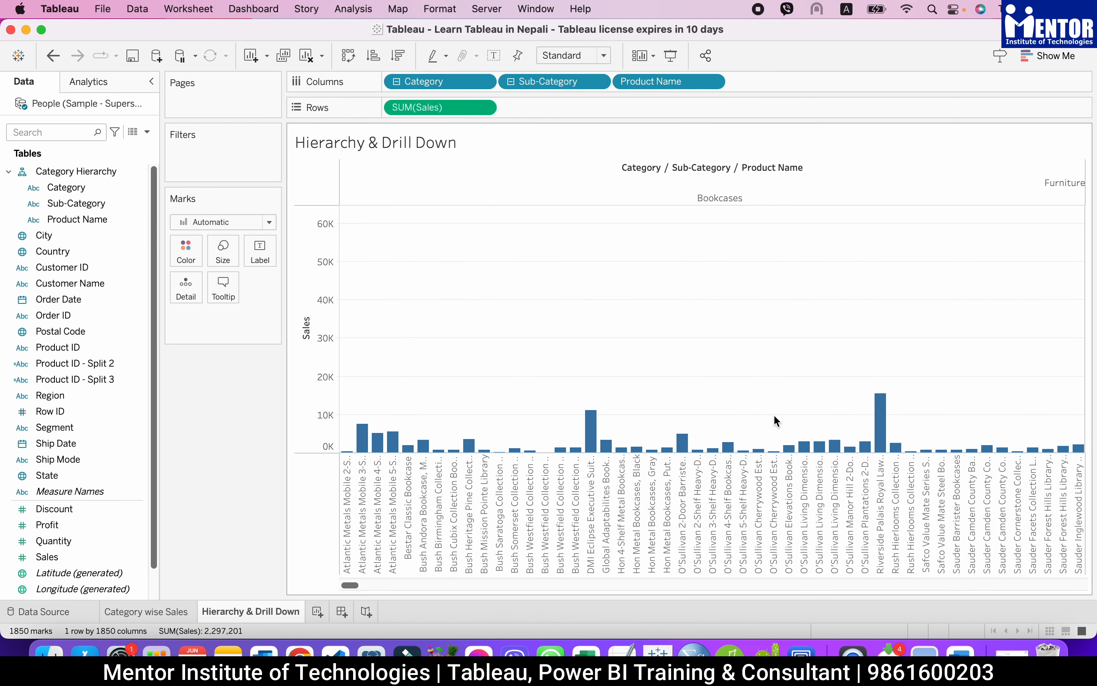
click(513, 83)
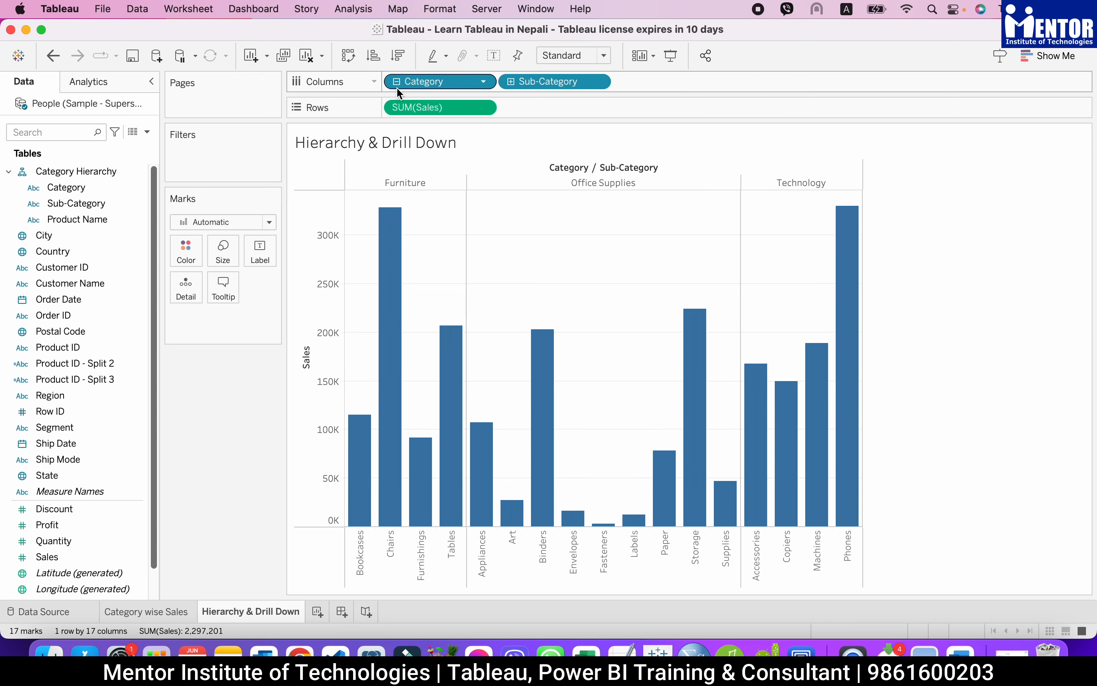
click(396, 84)
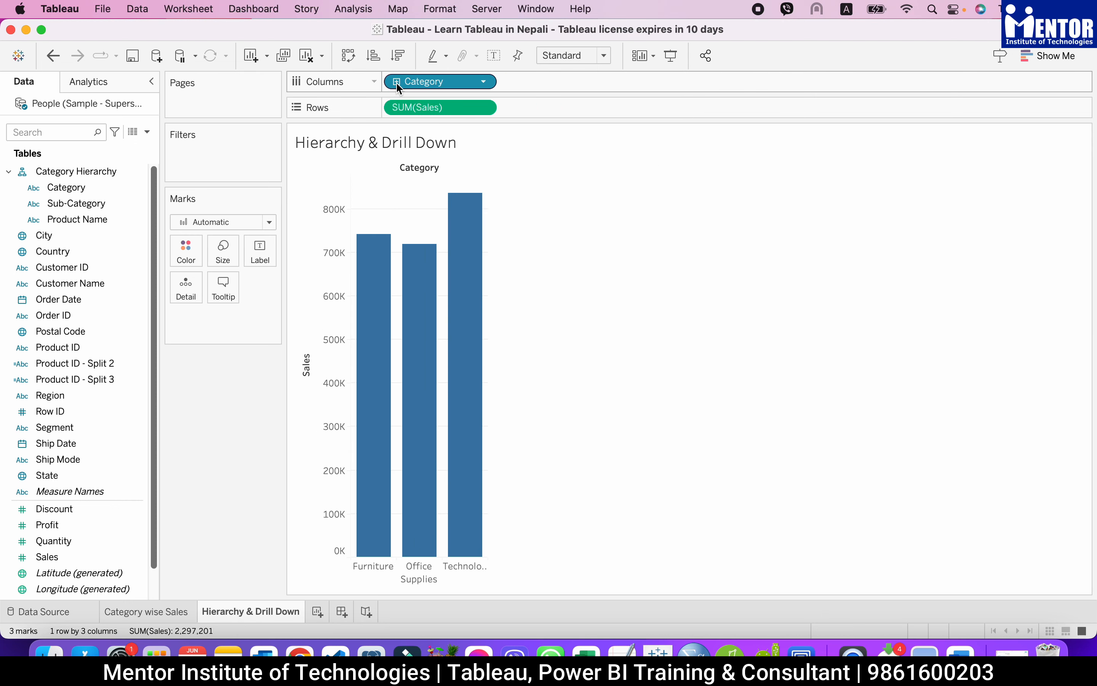
click(396, 83)
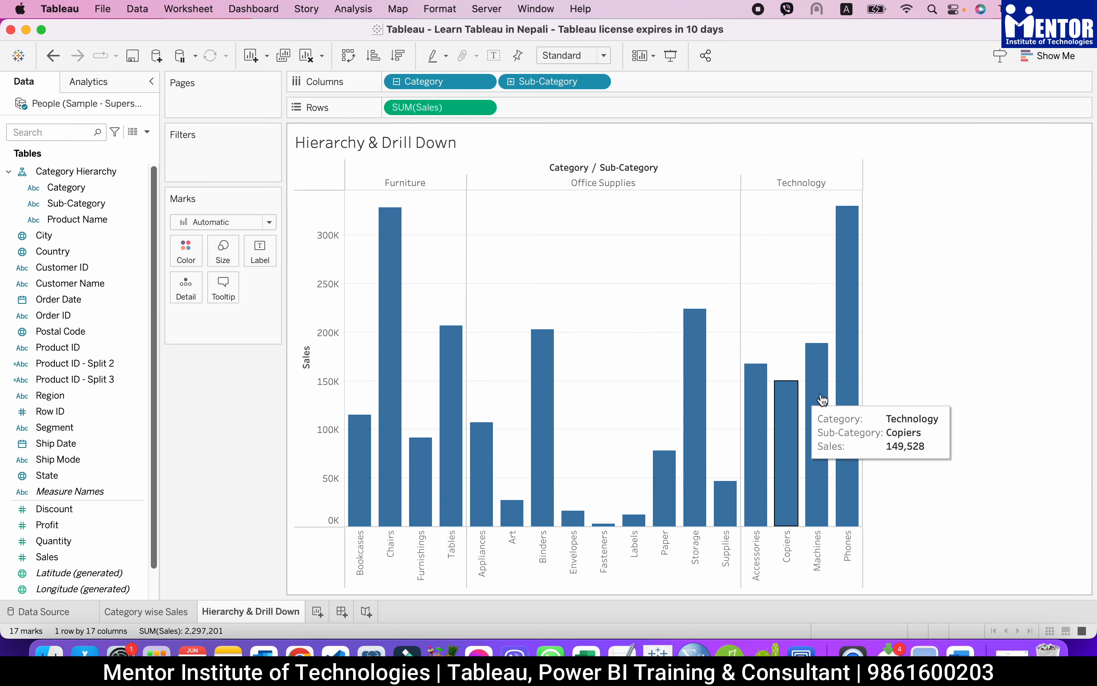
Sort the sub-category bars by sales in ascending order, and switch the sort to descending.
mouse_move(396, 443)
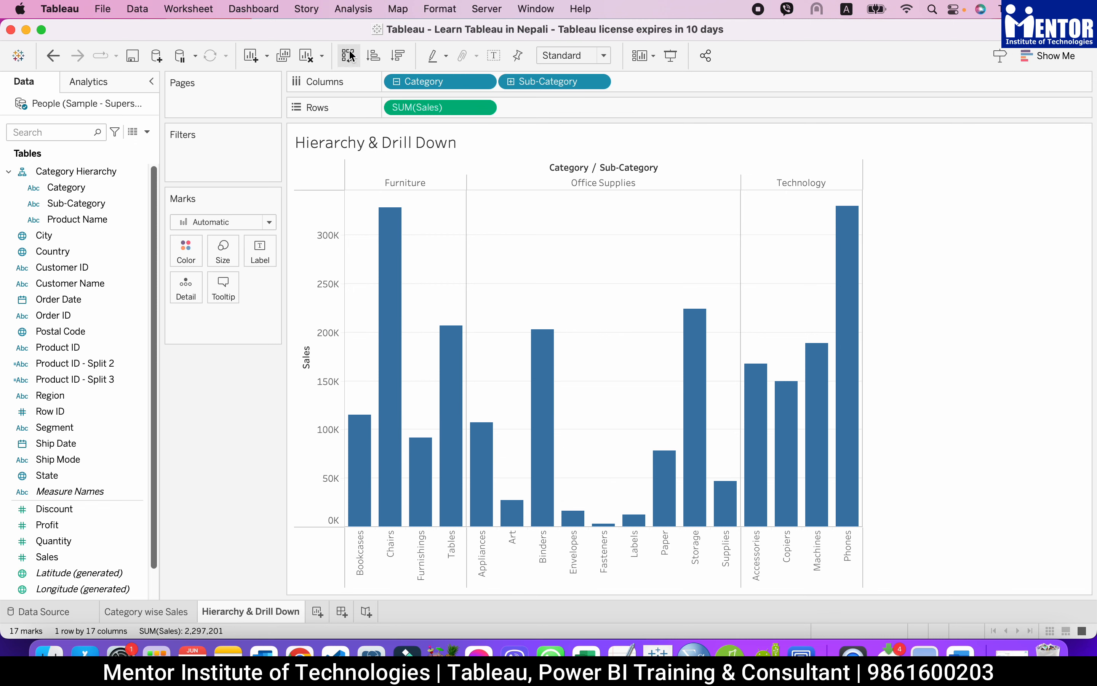
click(373, 55)
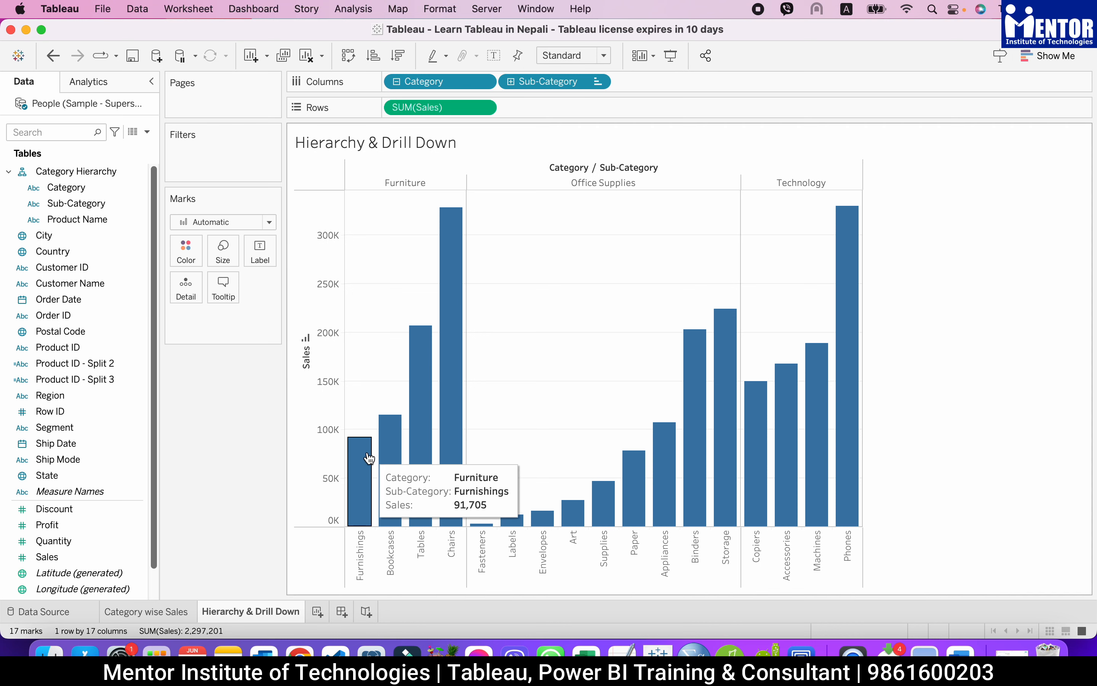
mouse_move(365, 498)
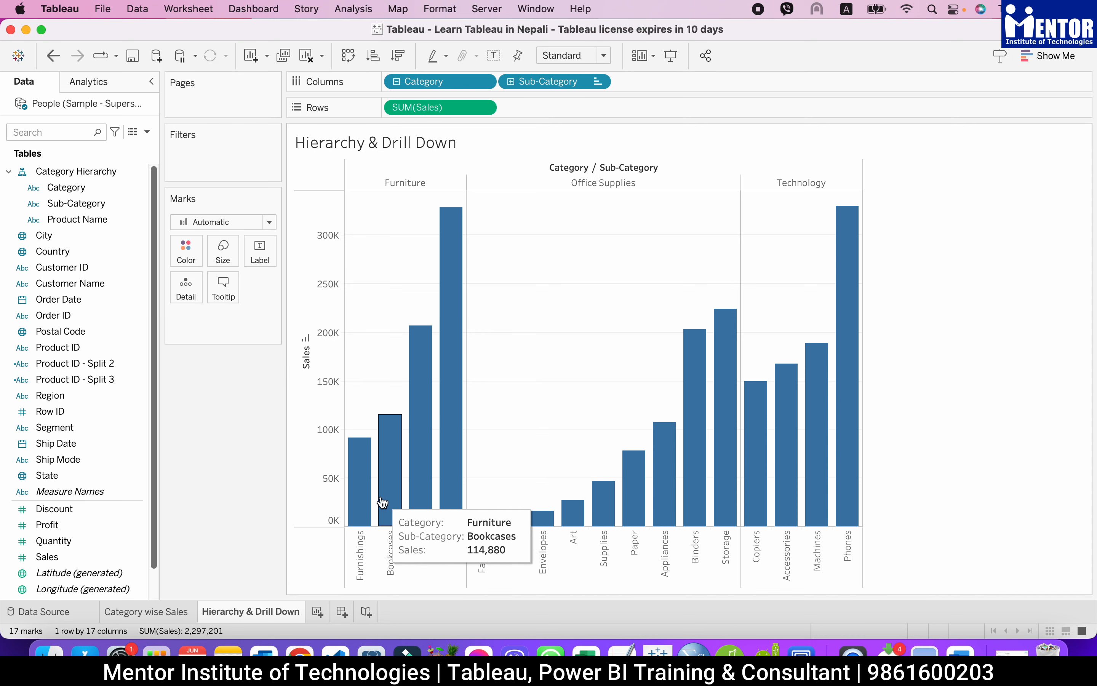
mouse_move(764, 480)
mouse_move(846, 461)
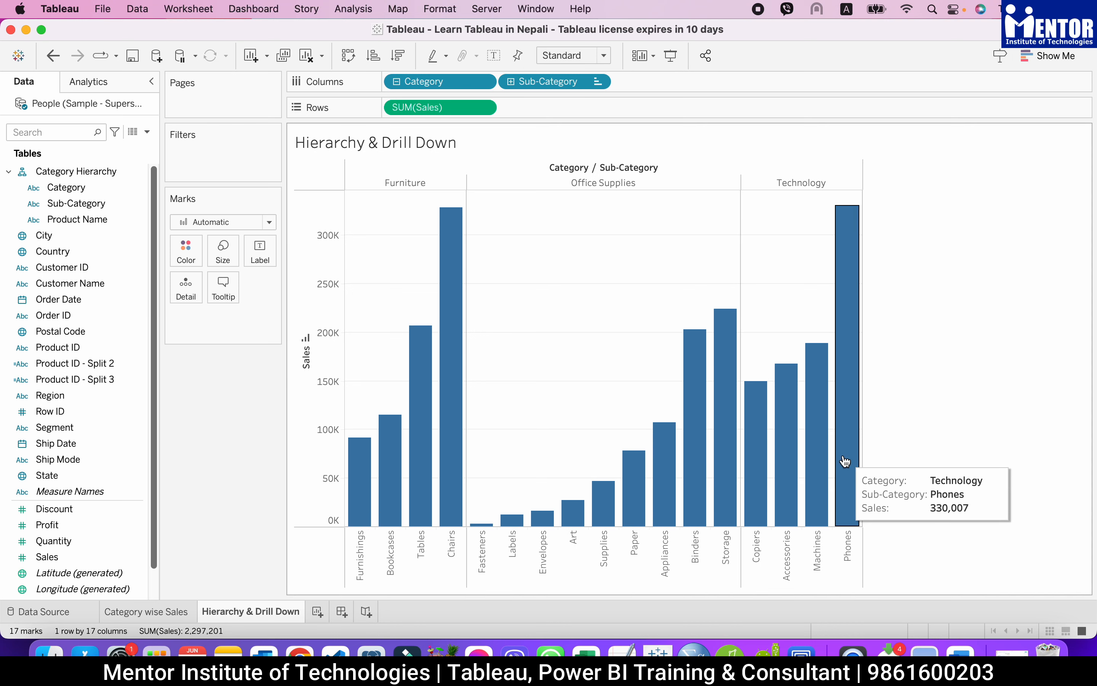
click(399, 55)
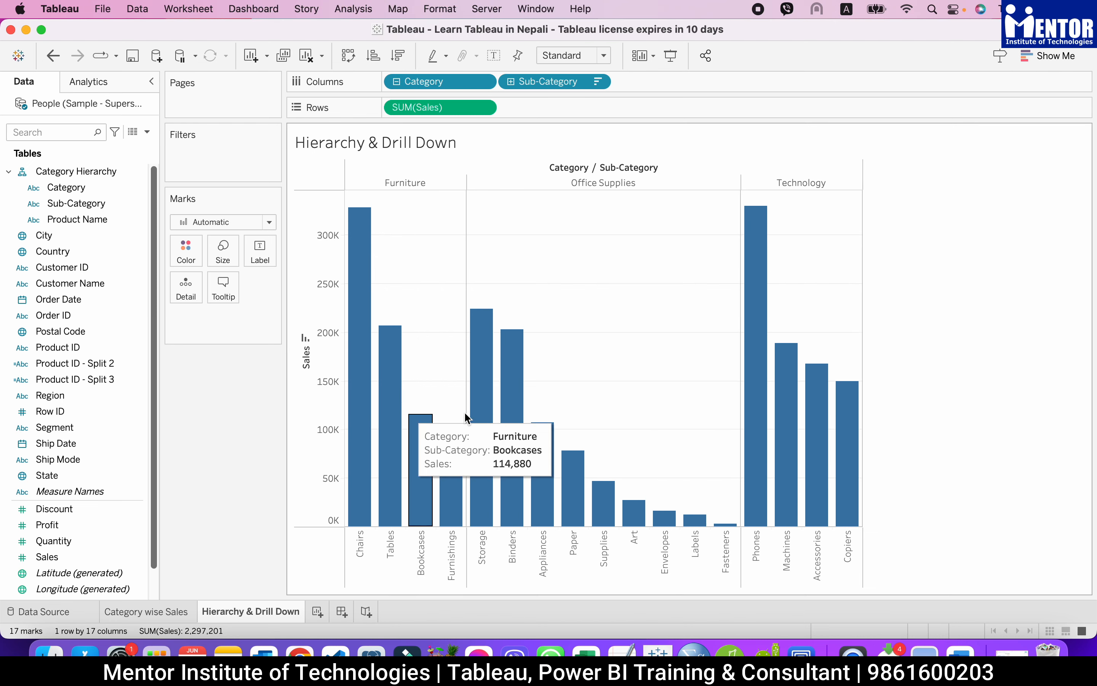
mouse_move(806, 424)
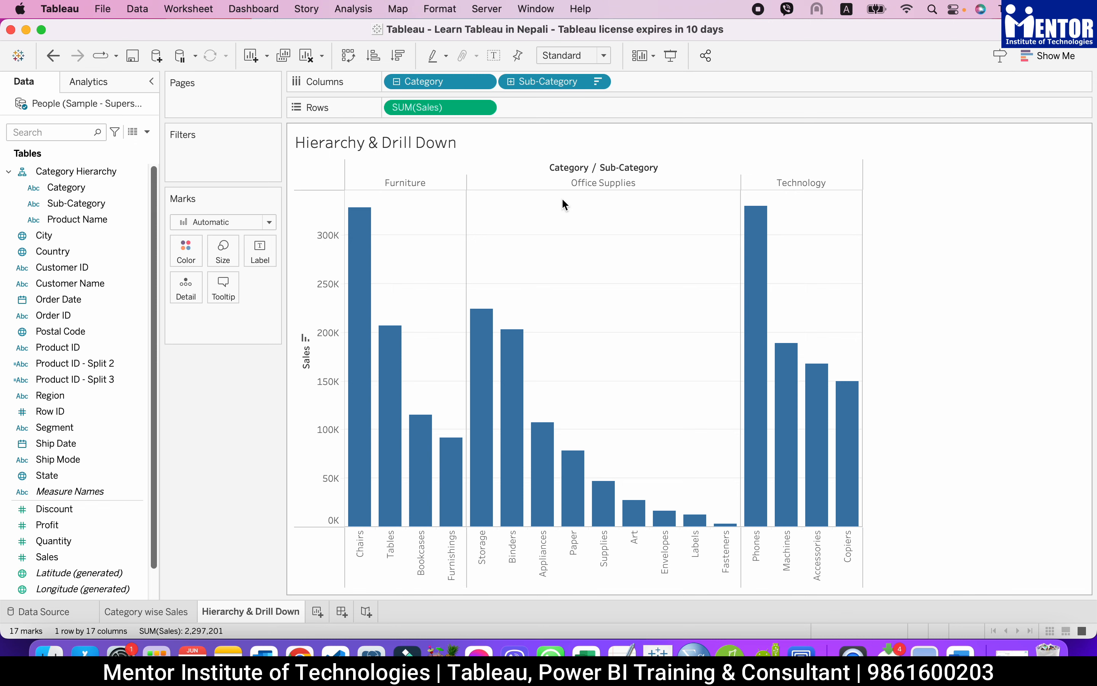
Sort the Sub-Category field alphabetically in ascending order.
click(598, 83)
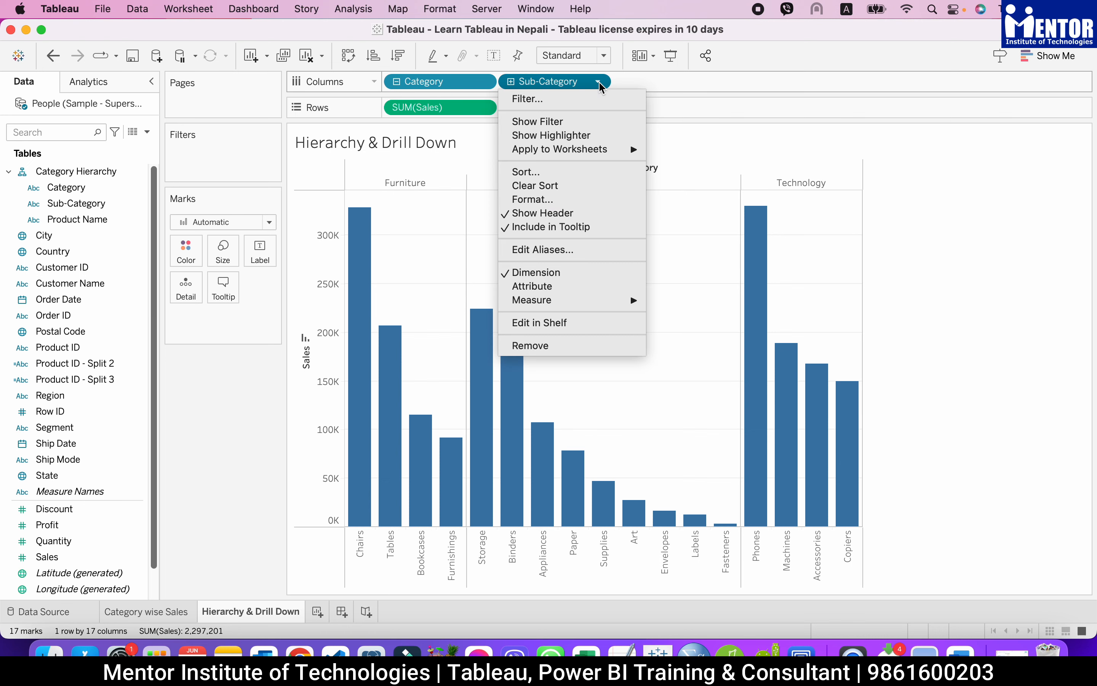
click(561, 175)
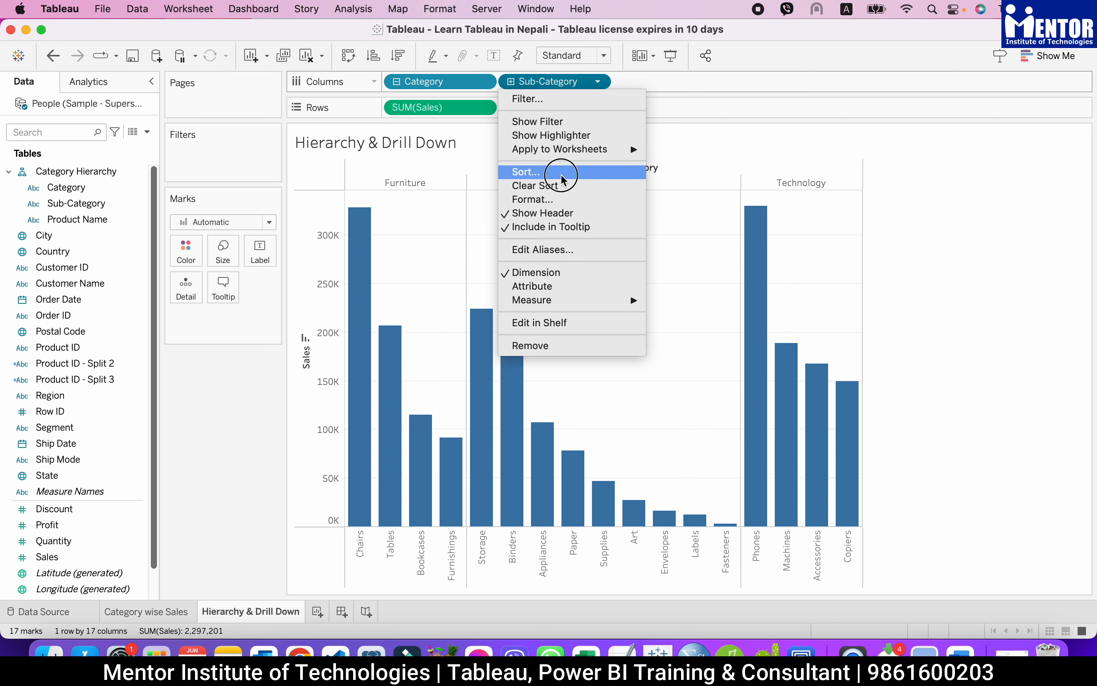
drag(563, 220, 700, 103)
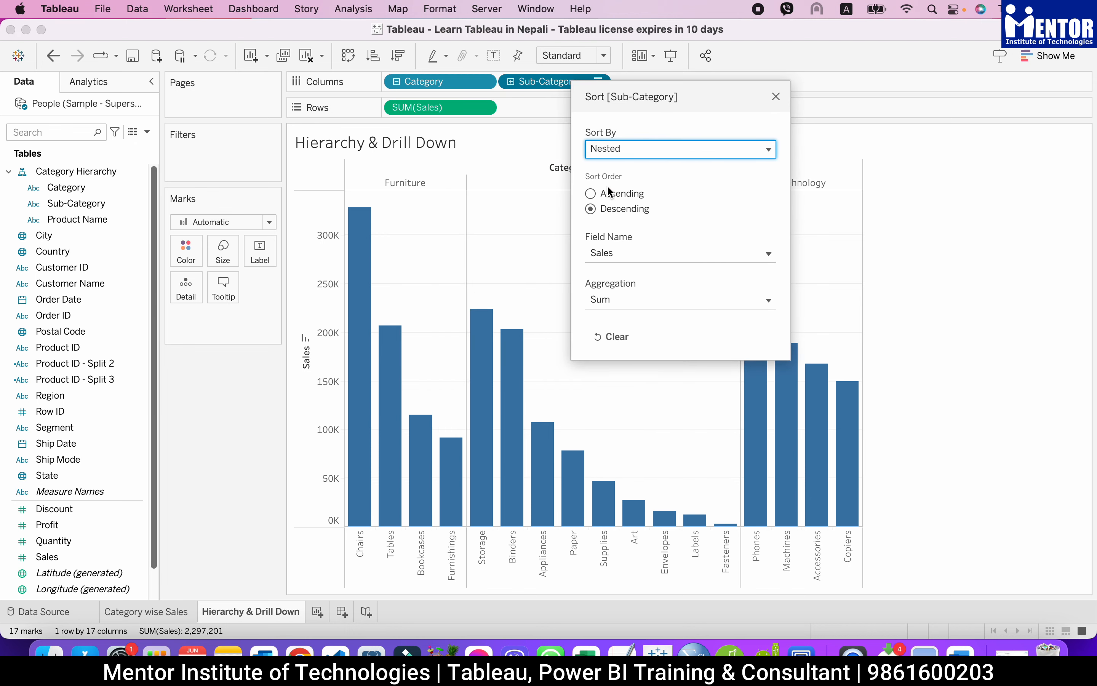
click(763, 153)
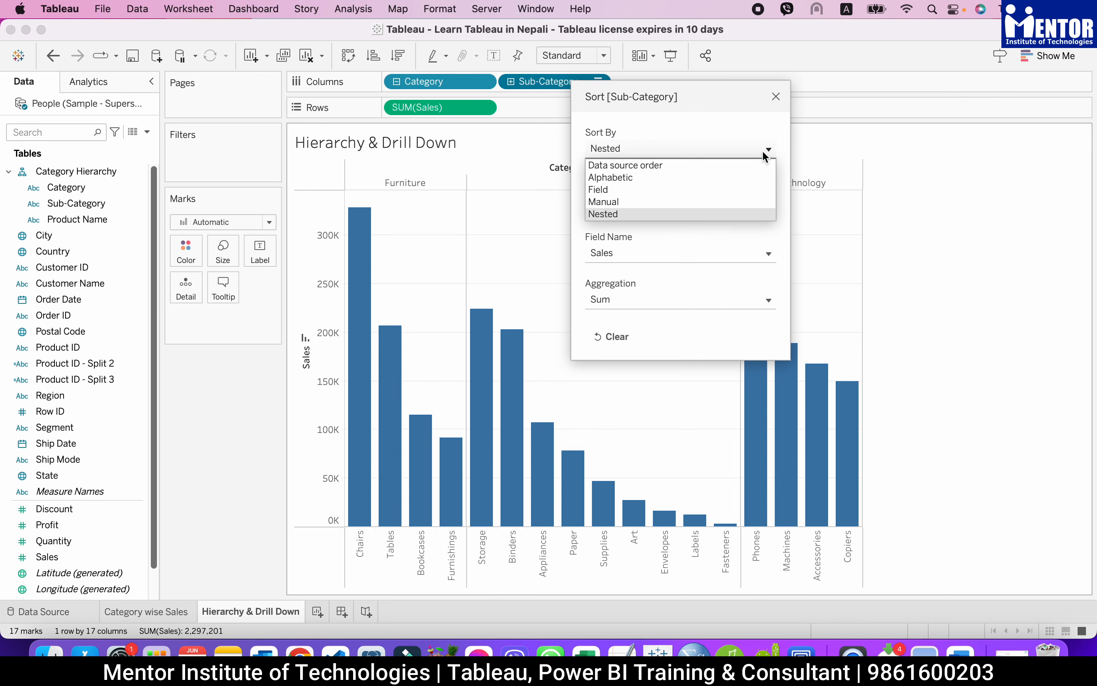
click(631, 176)
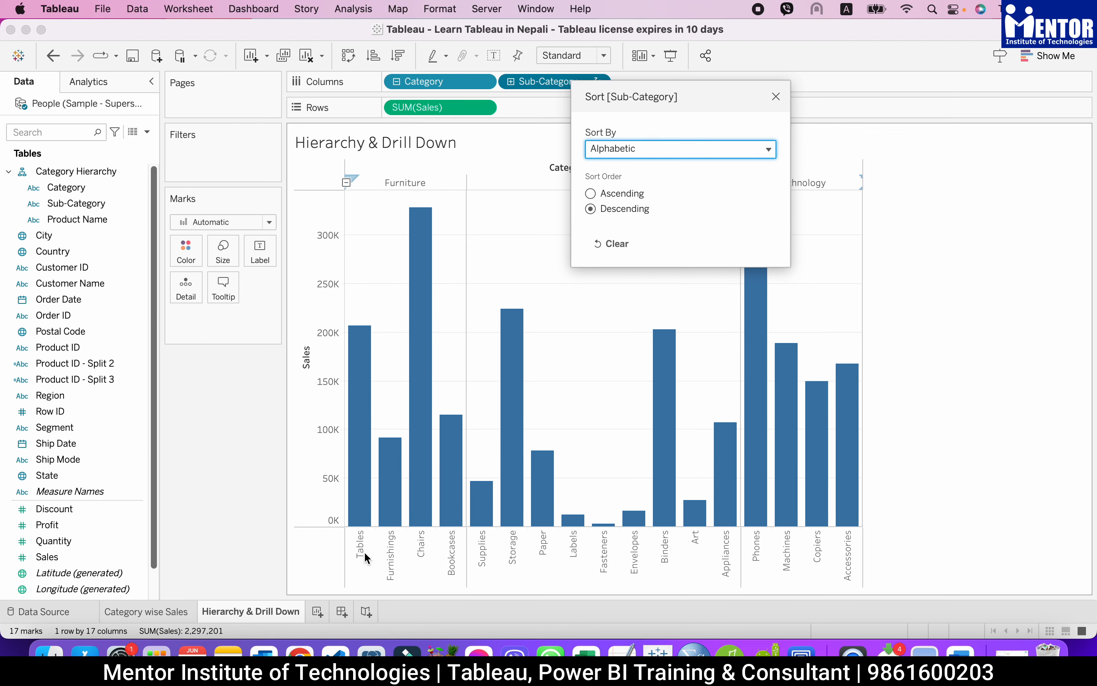
click(591, 194)
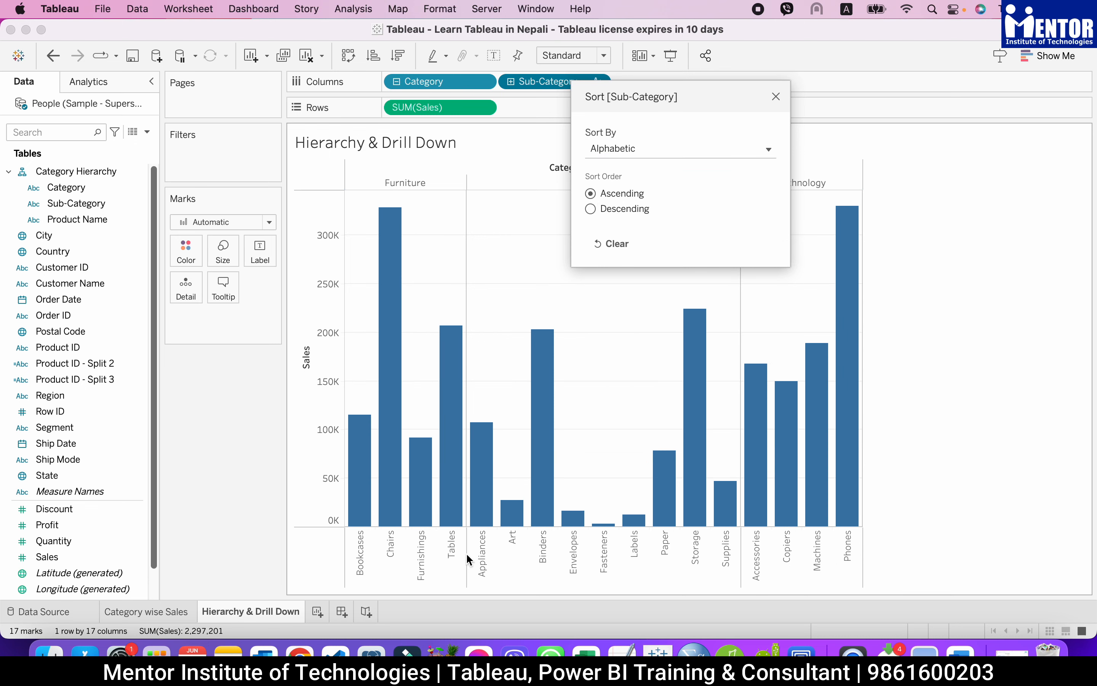
click(776, 98)
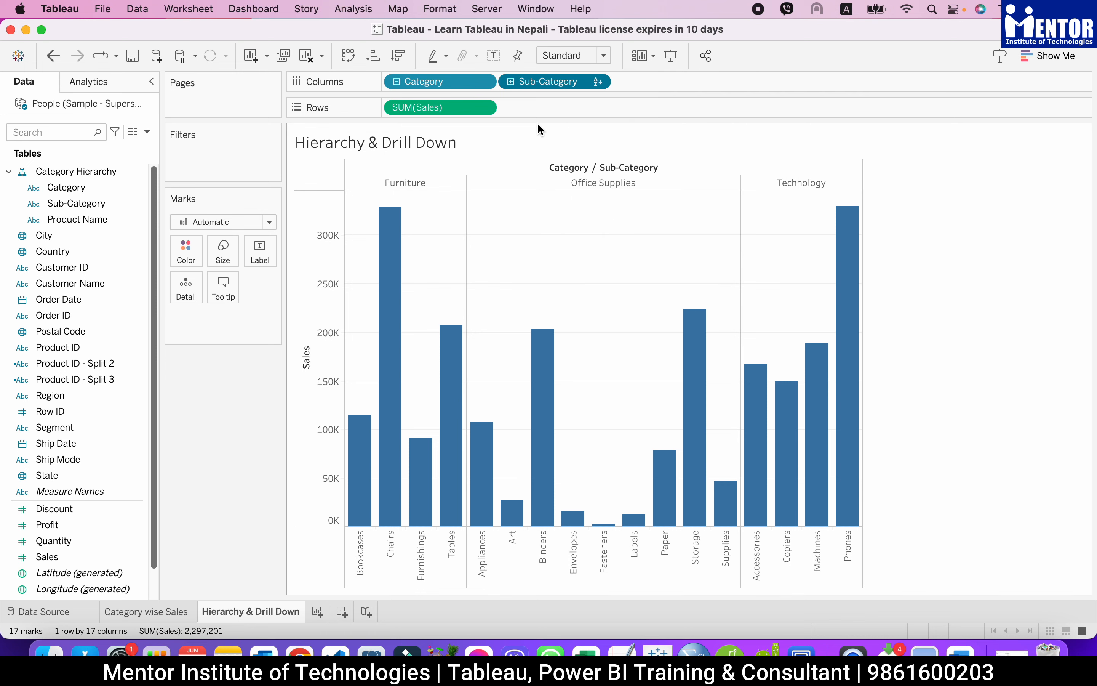
Sort the Category field alphabetically in descending order.
click(484, 82)
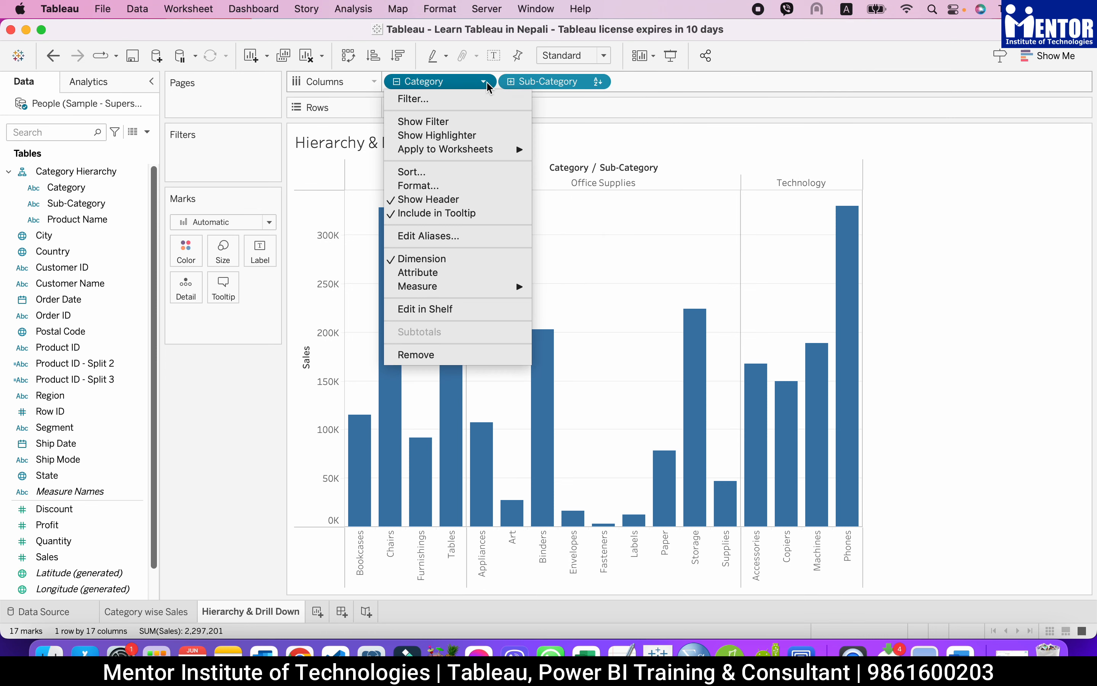
click(450, 173)
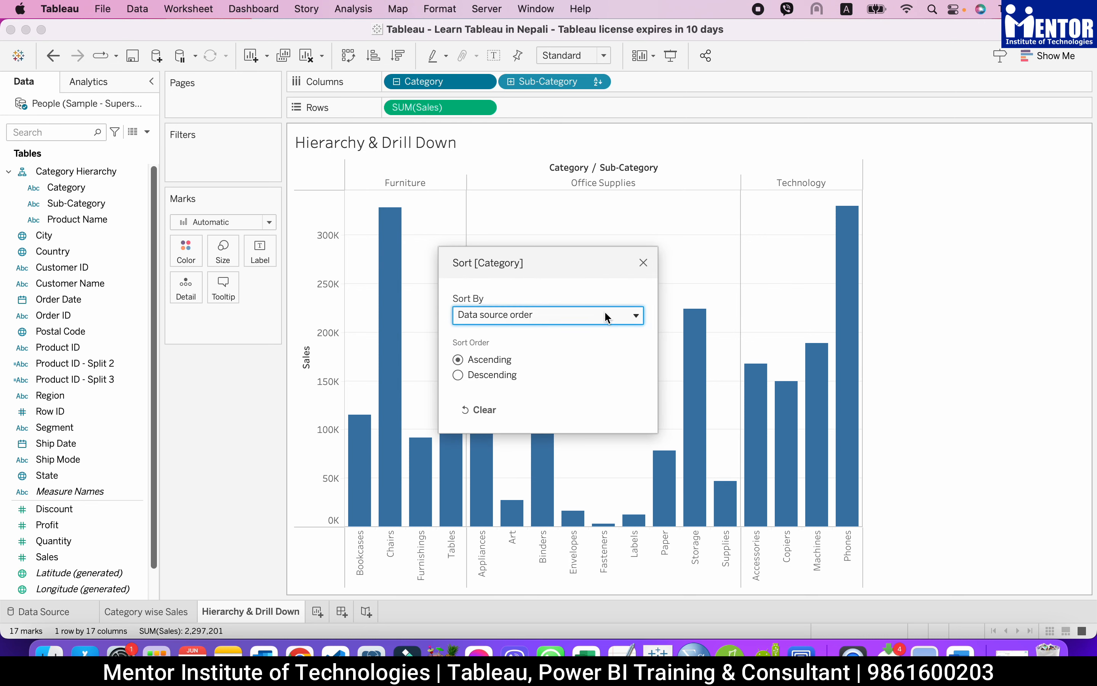
click(617, 315)
click(498, 343)
click(459, 374)
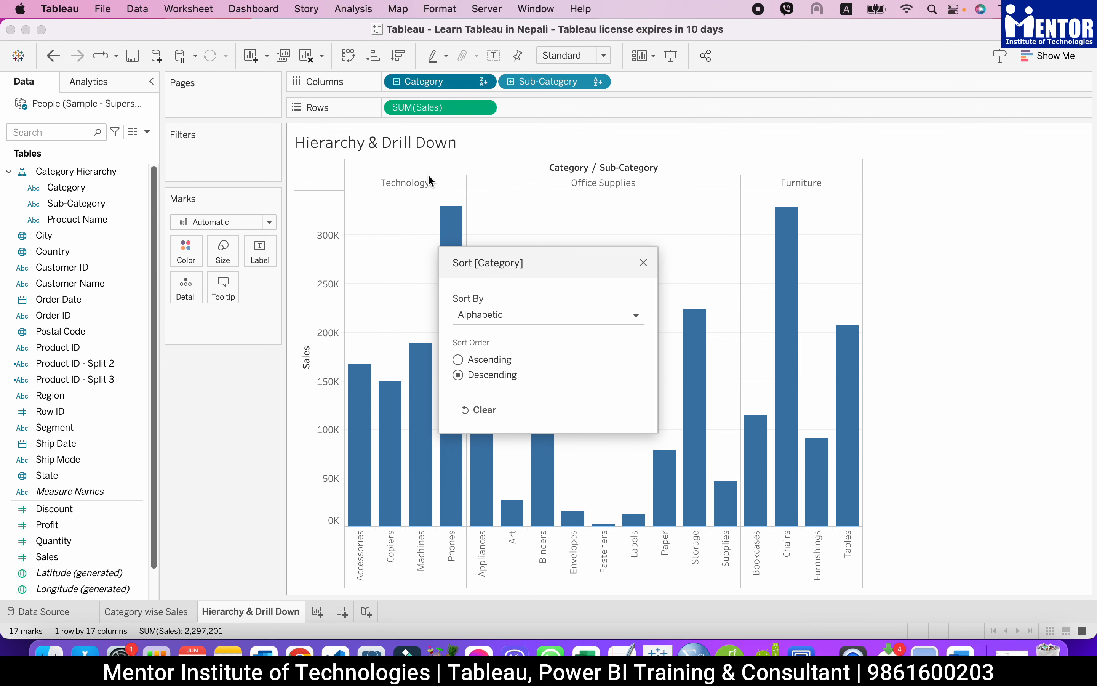
click(643, 262)
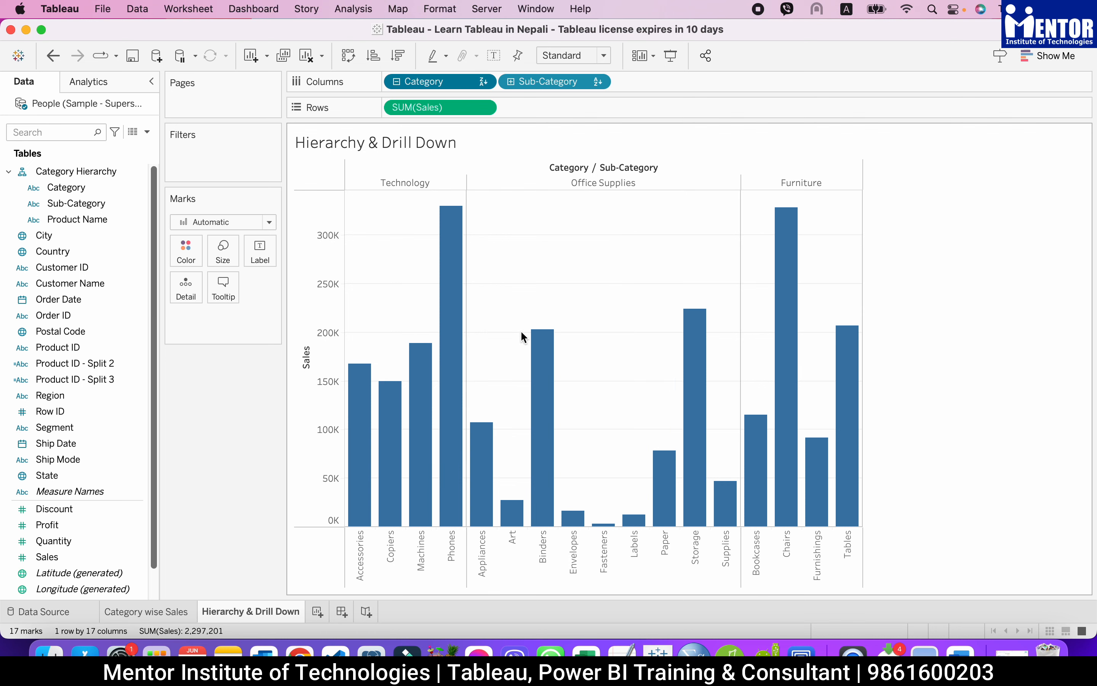
Add a new worksheet and name it "Date Hierarchy".
click(318, 609)
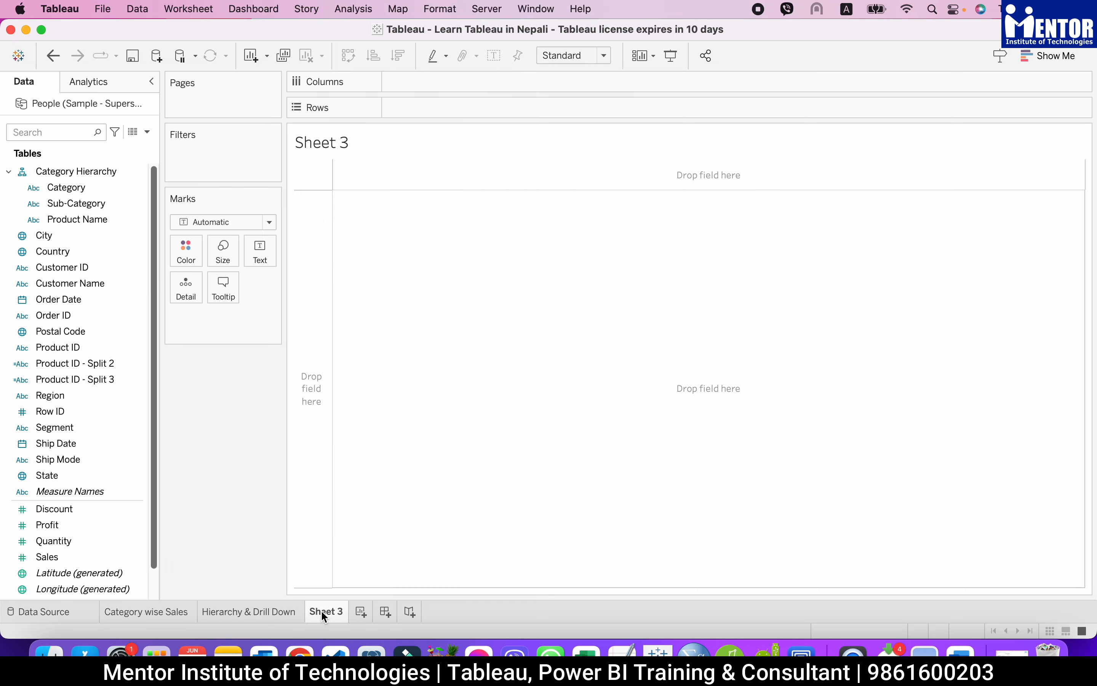
double_click(322, 611)
text(Date )
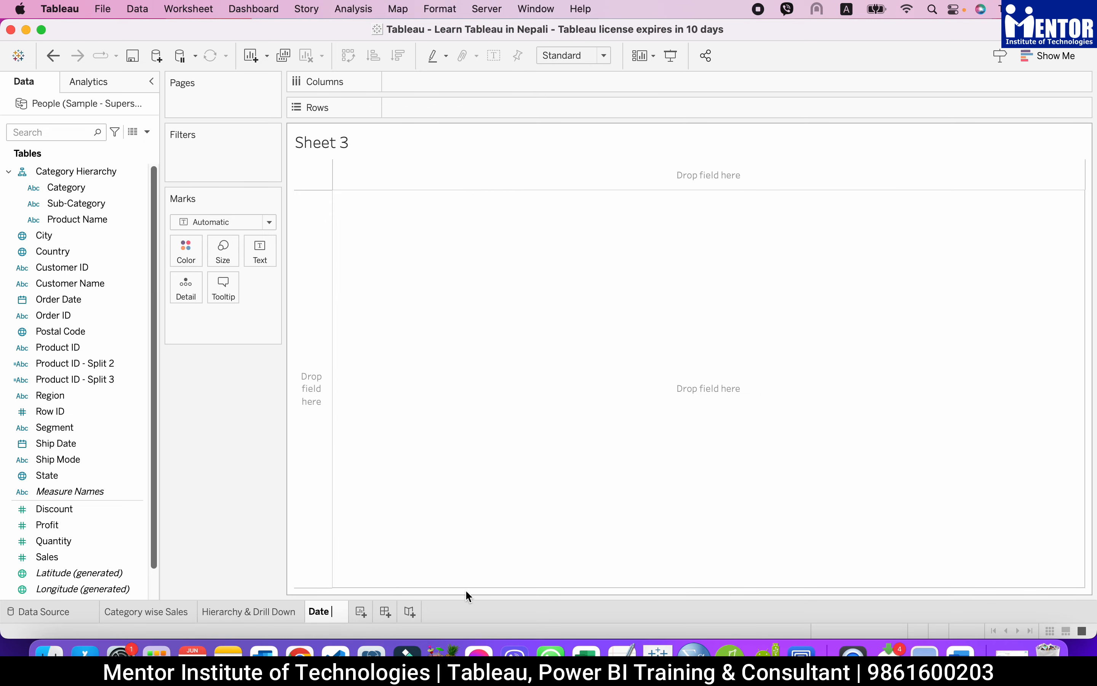
text(Hierarch)
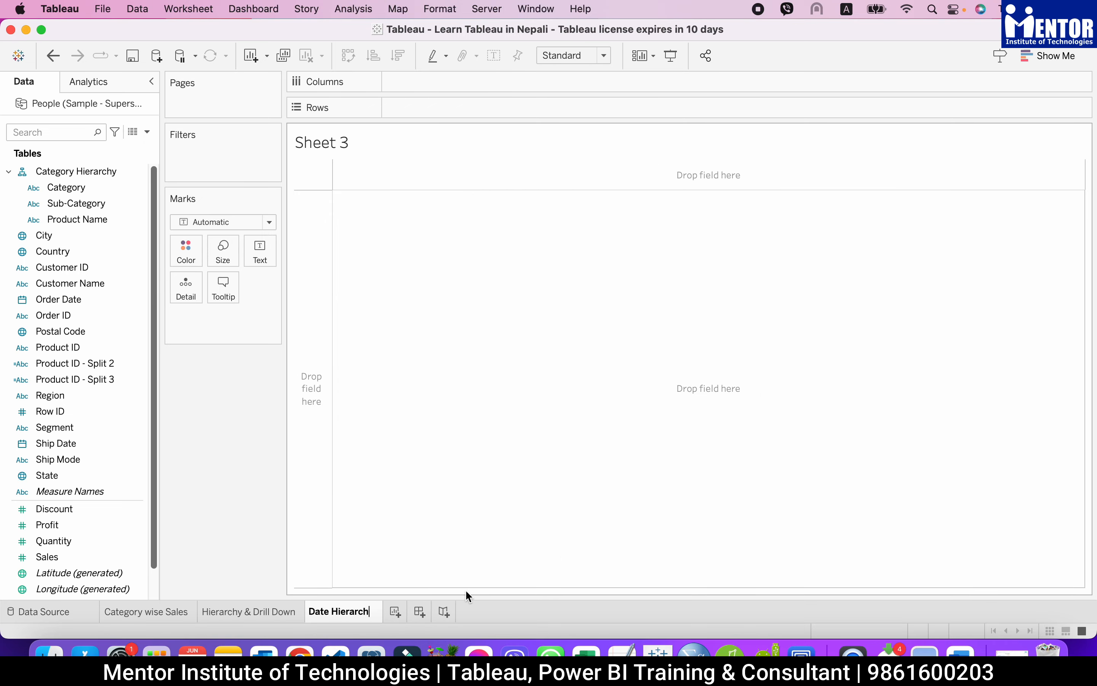
text(y)
key(Return)
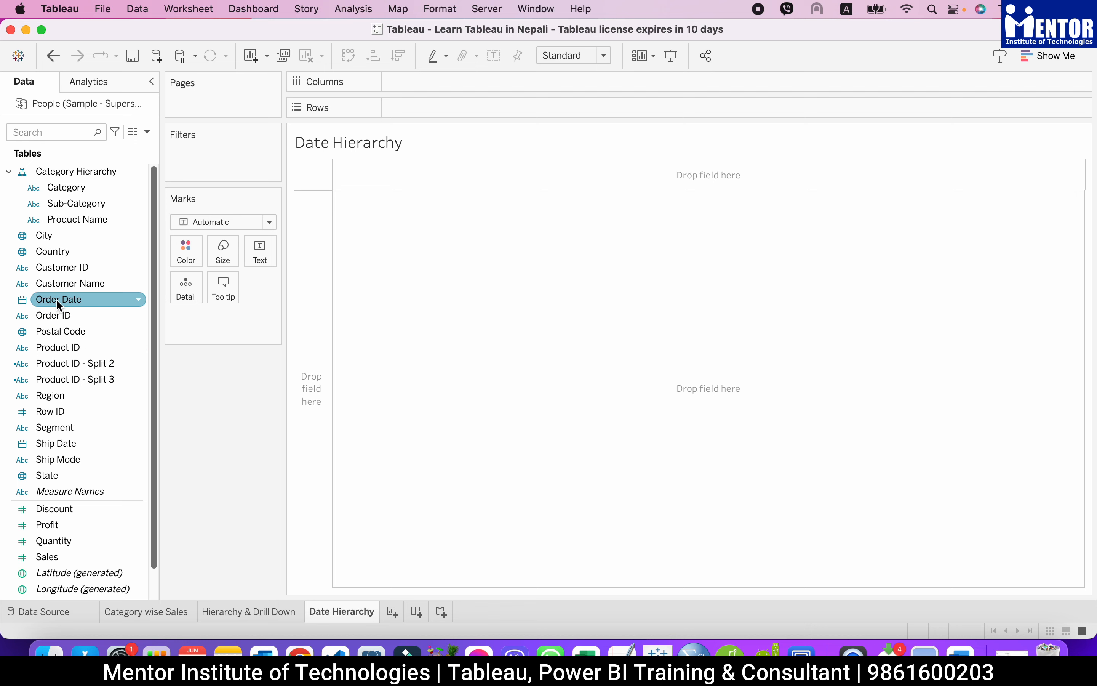
Build a line chart with the year of Order Date on the columns and the sum of Profit on the rows.
drag(57, 299, 453, 83)
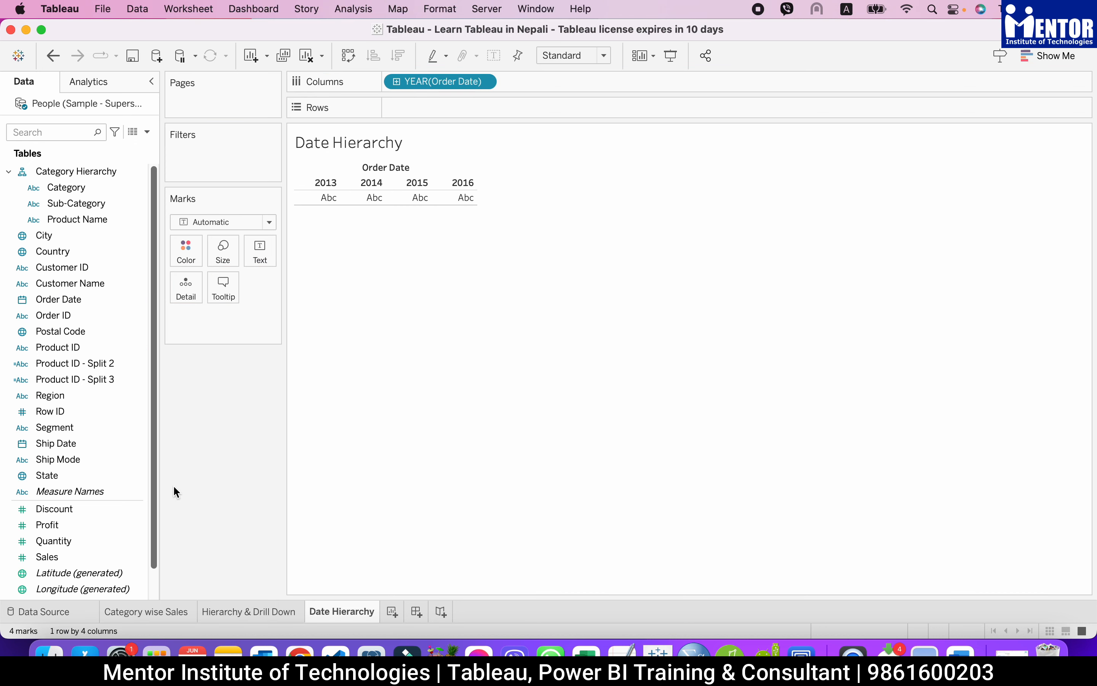
drag(64, 525, 425, 107)
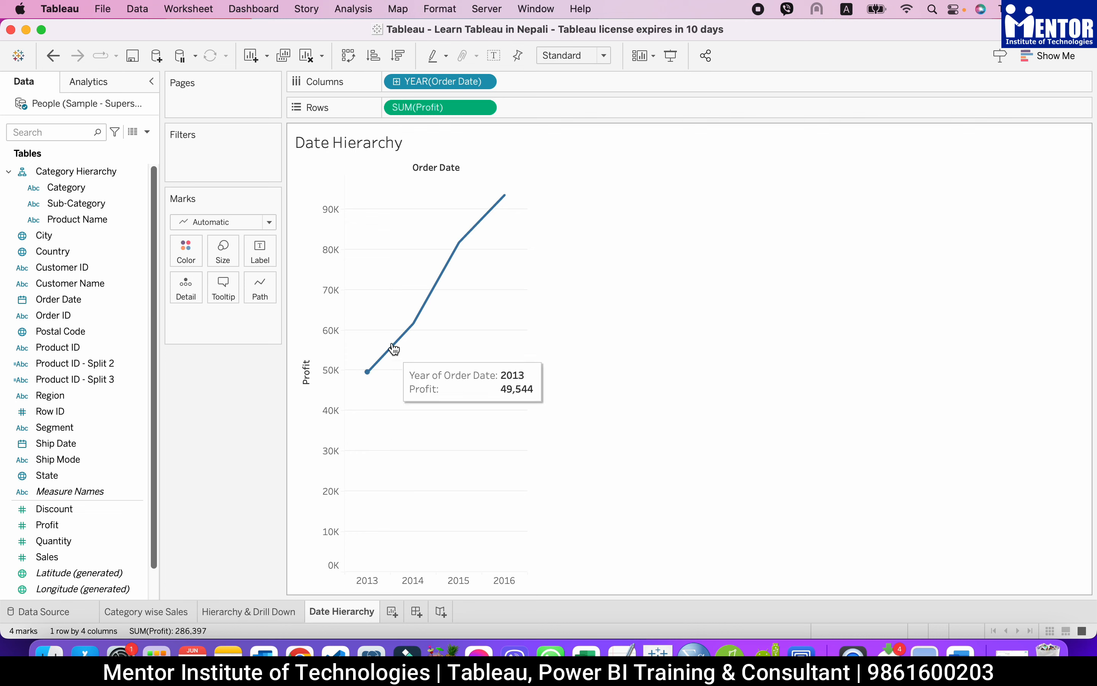
mouse_move(374, 369)
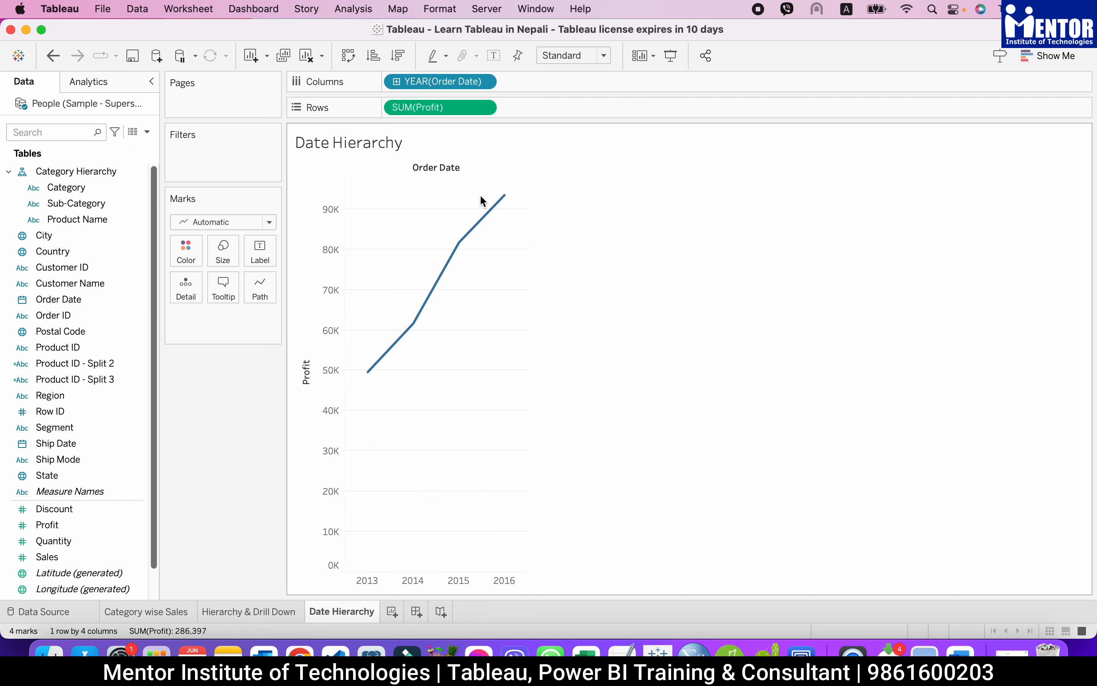
mouse_move(503, 208)
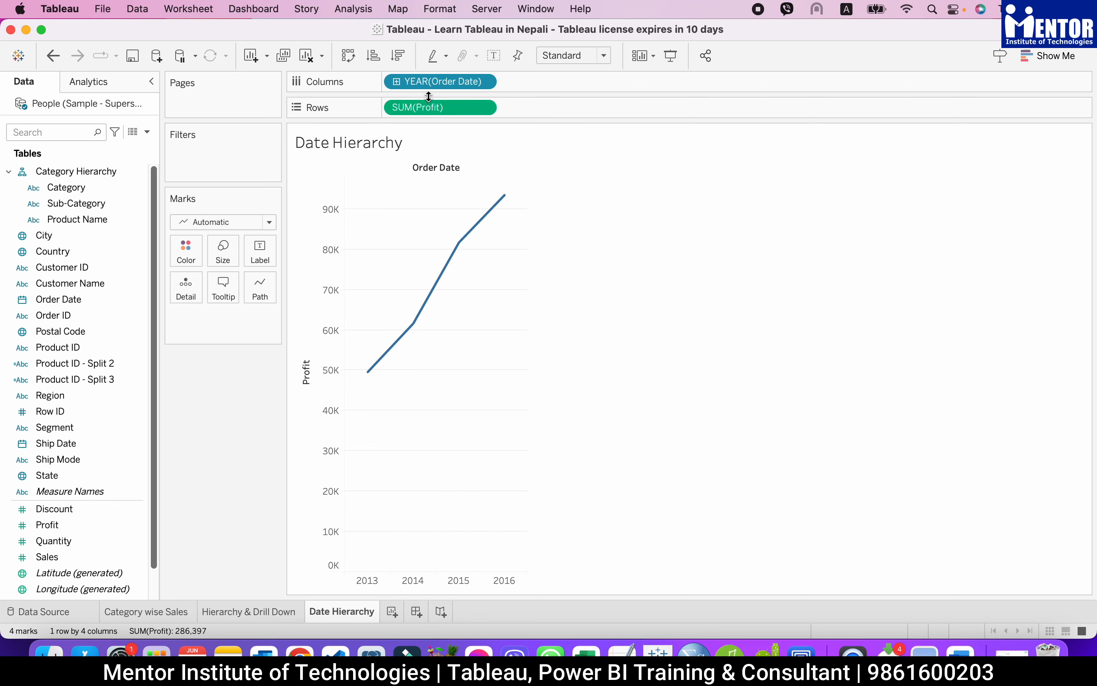
Drill the profit line chart down from year through quarter to month, and roll it back up to year.
click(398, 83)
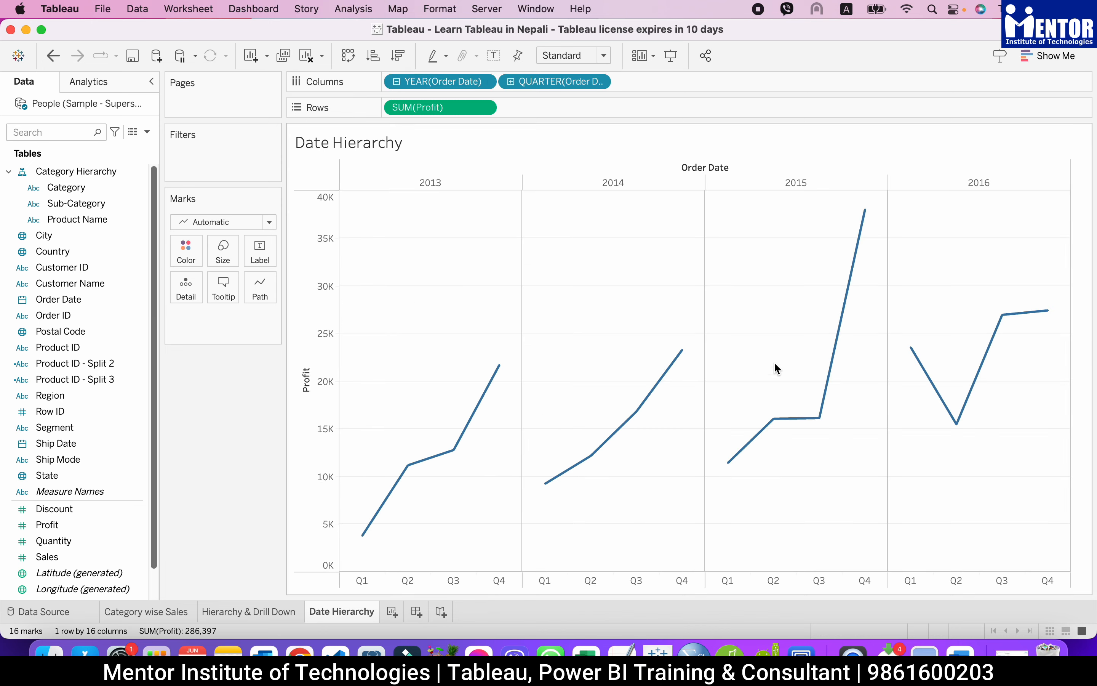
click(511, 81)
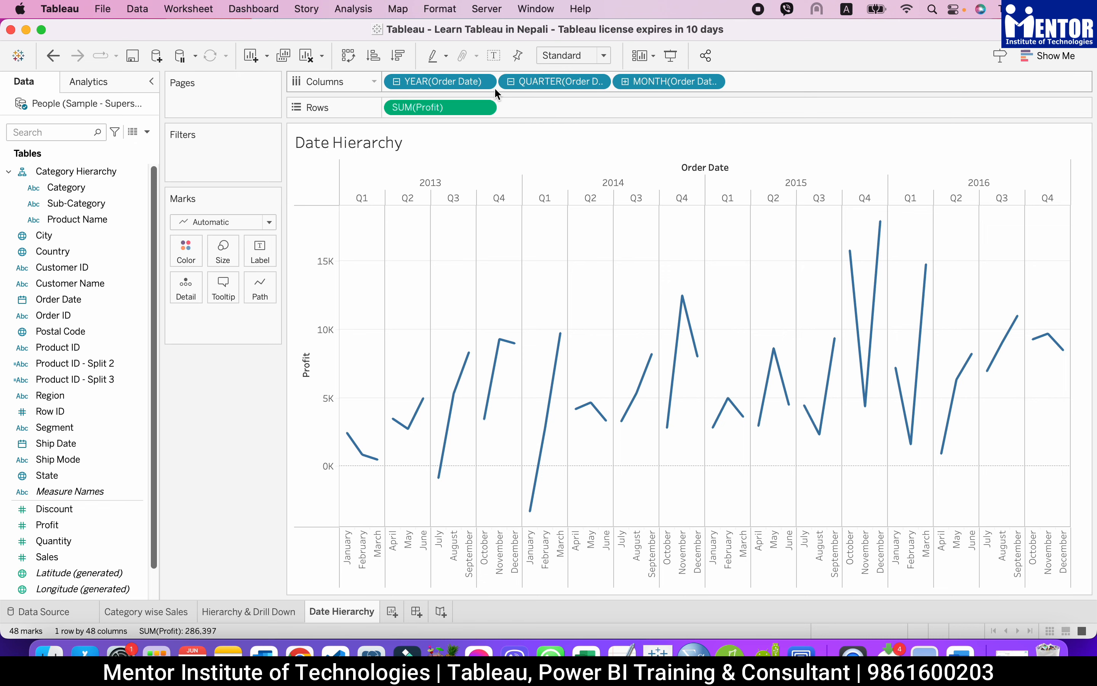
click(510, 83)
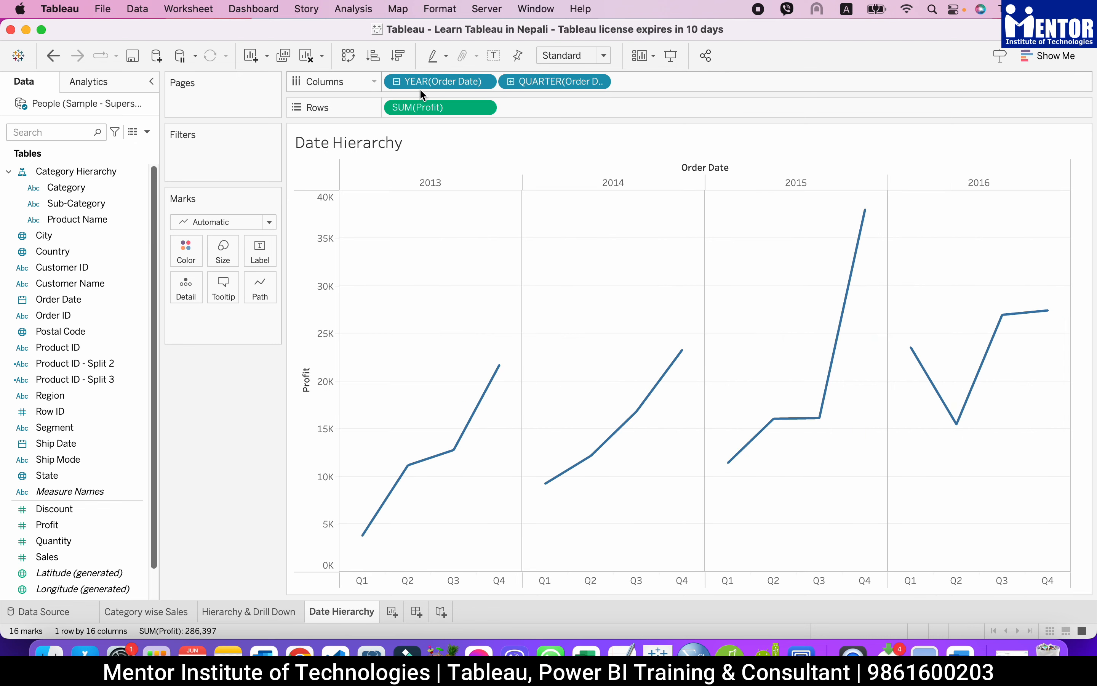
click(397, 82)
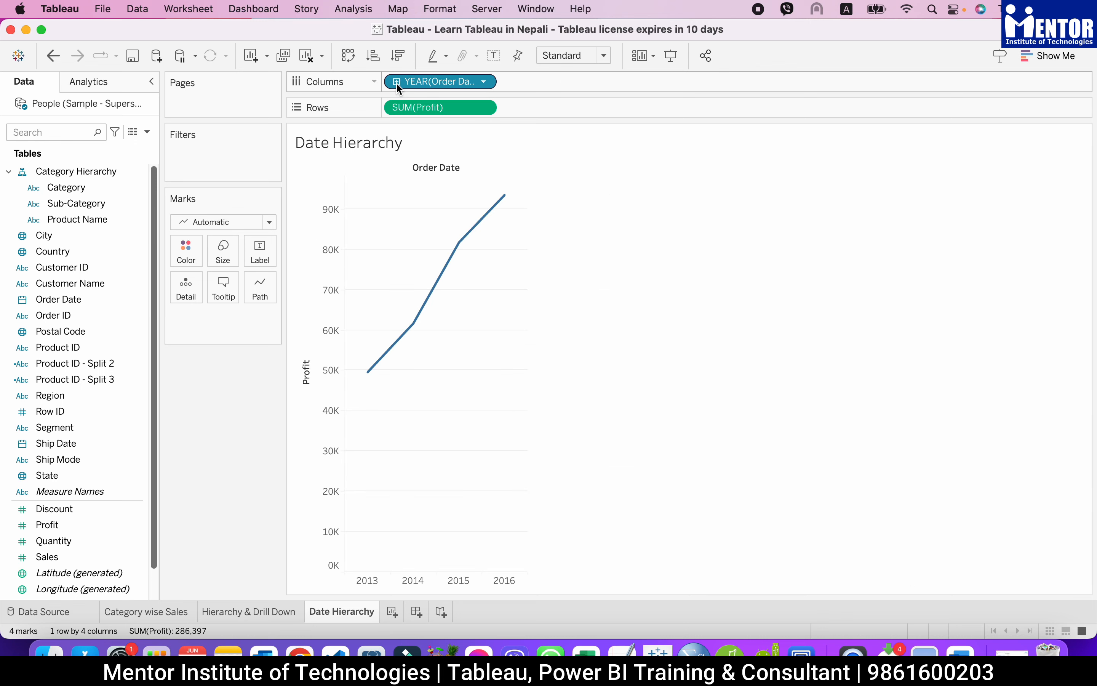
Change Order Date to a continuous Year and drill the profit line down through quarter and month to week.
click(484, 83)
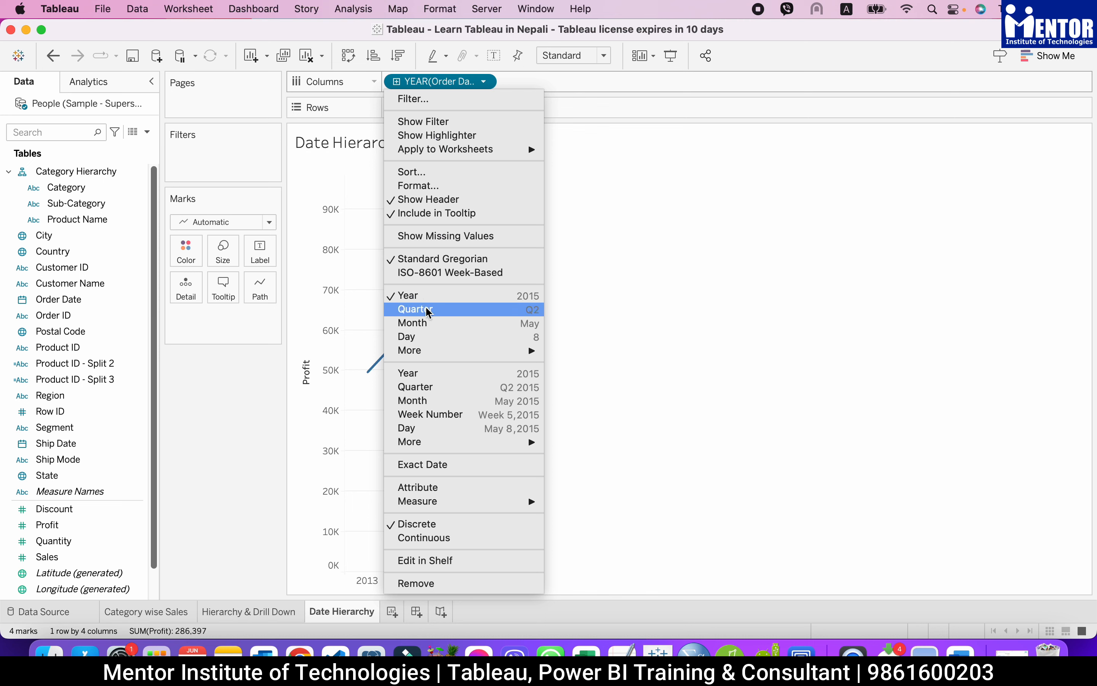
mouse_move(415, 442)
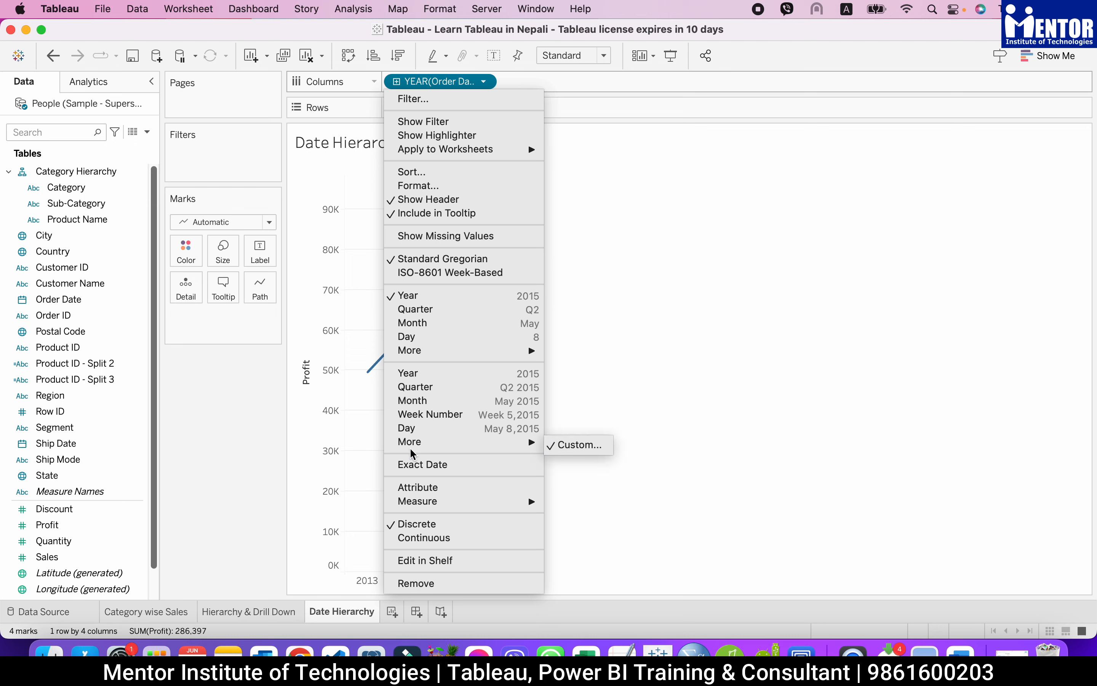
click(434, 376)
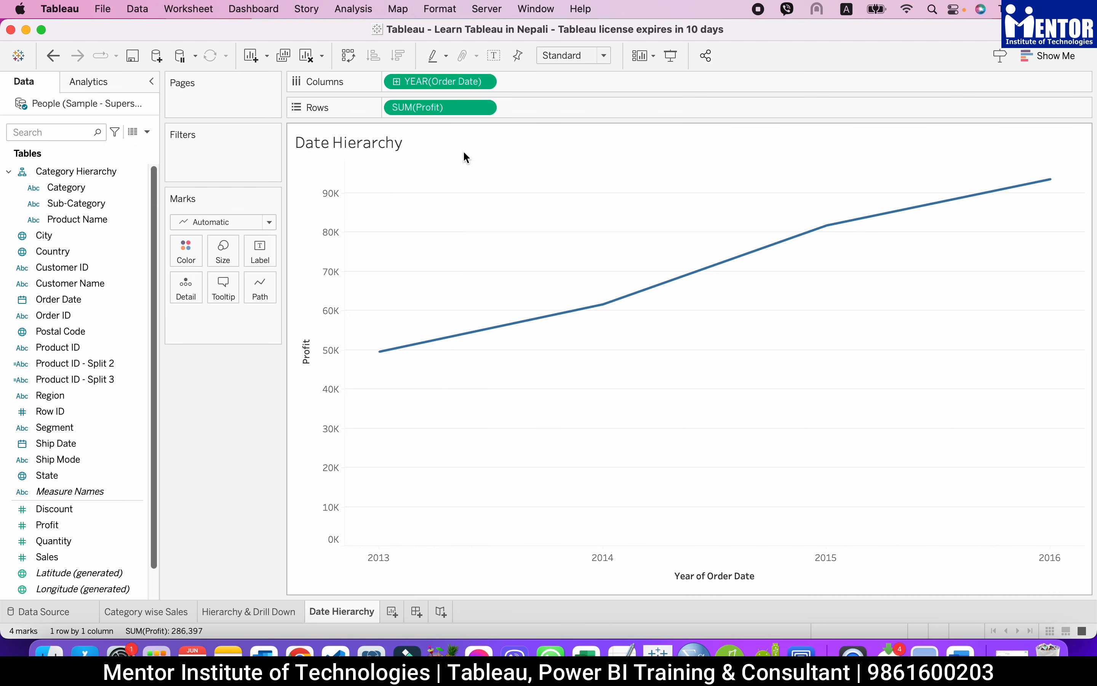
click(398, 82)
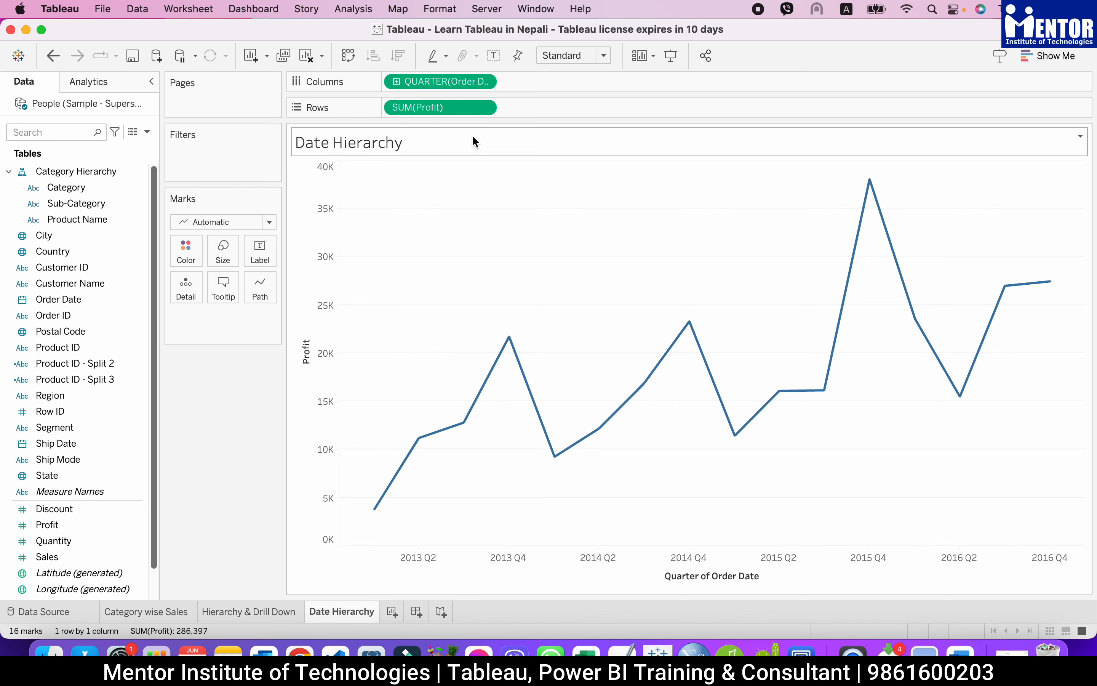
click(397, 81)
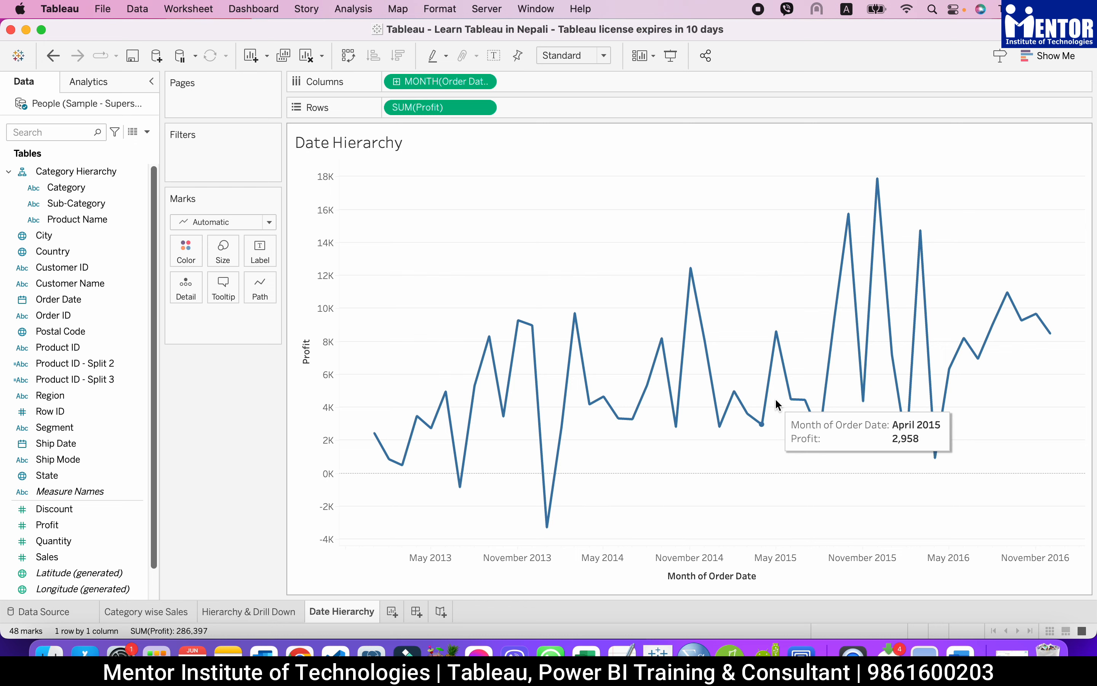
click(396, 82)
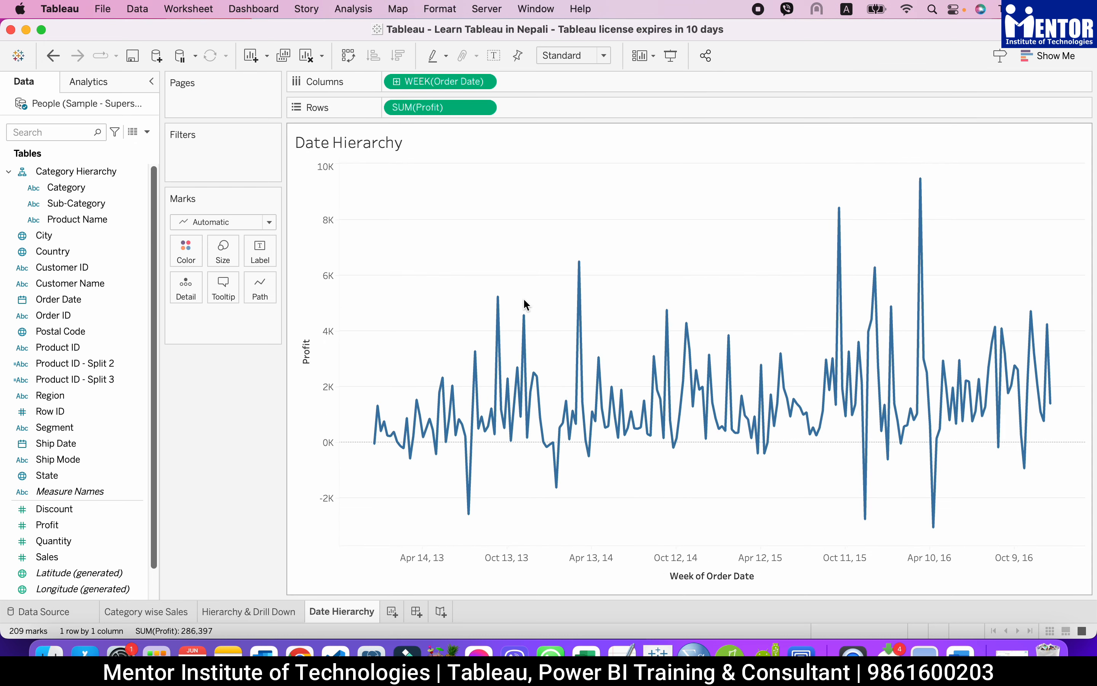
mouse_move(927, 202)
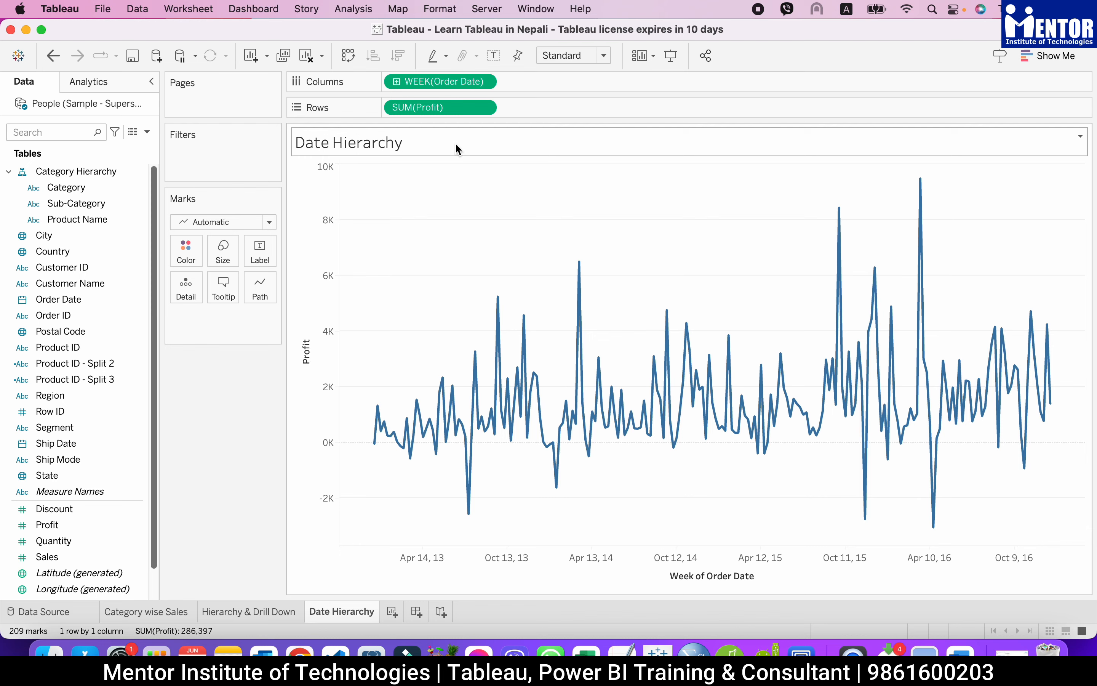
Return Order Date from week to the continuous Year level and switch it to the discrete Year.
click(483, 81)
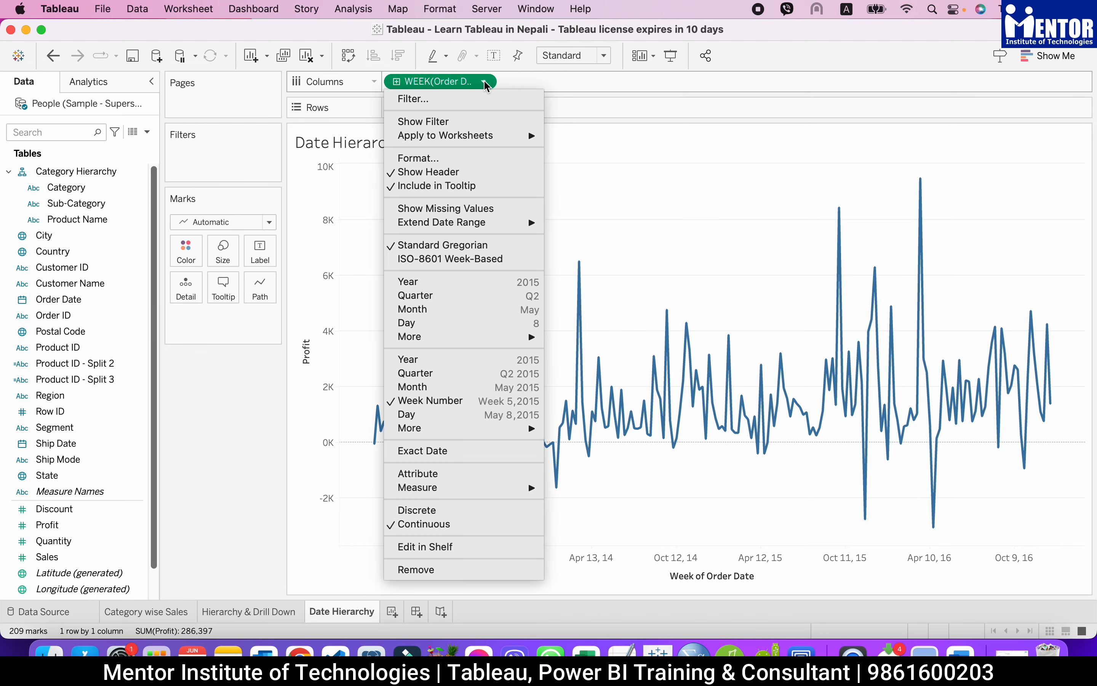
click(440, 365)
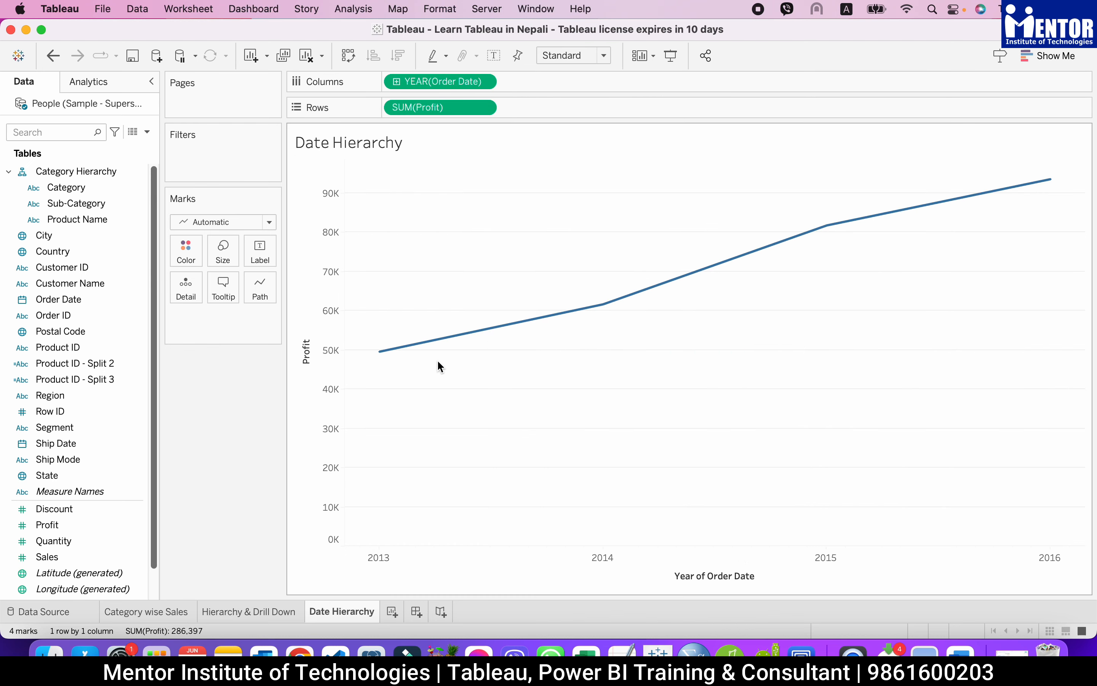
click(484, 82)
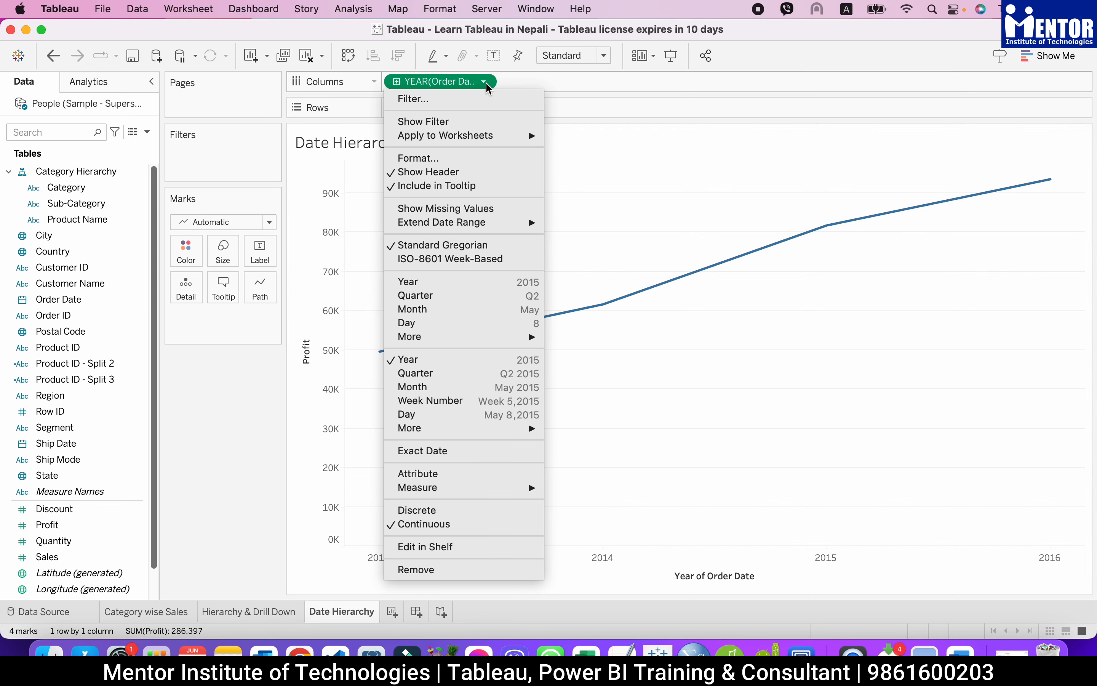
click(448, 283)
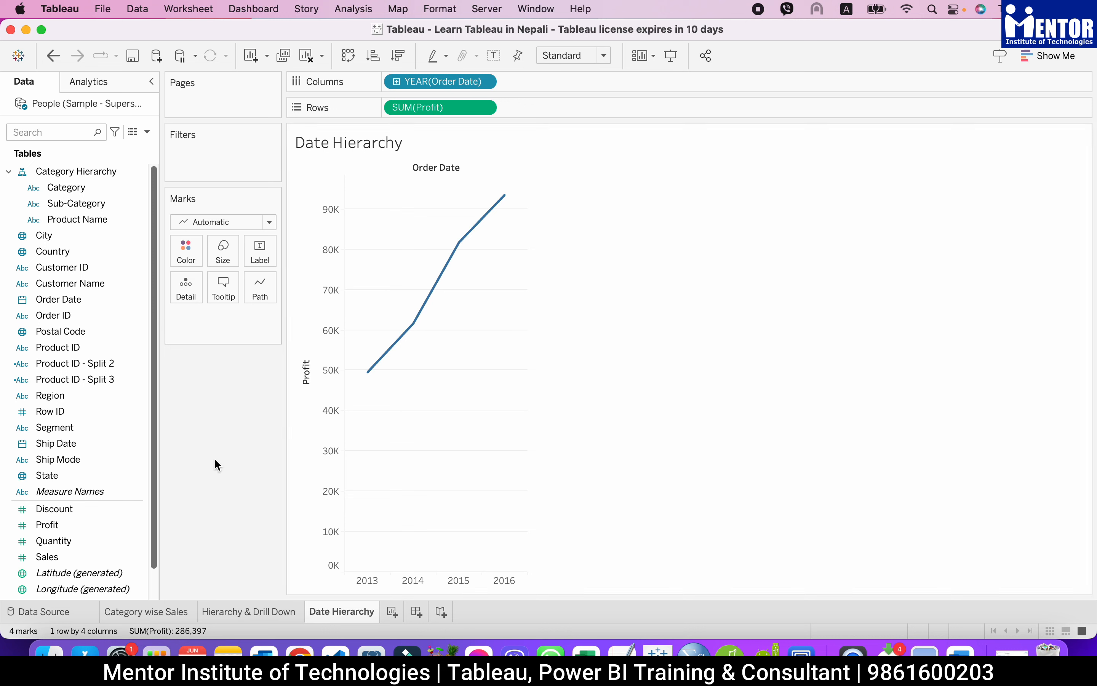